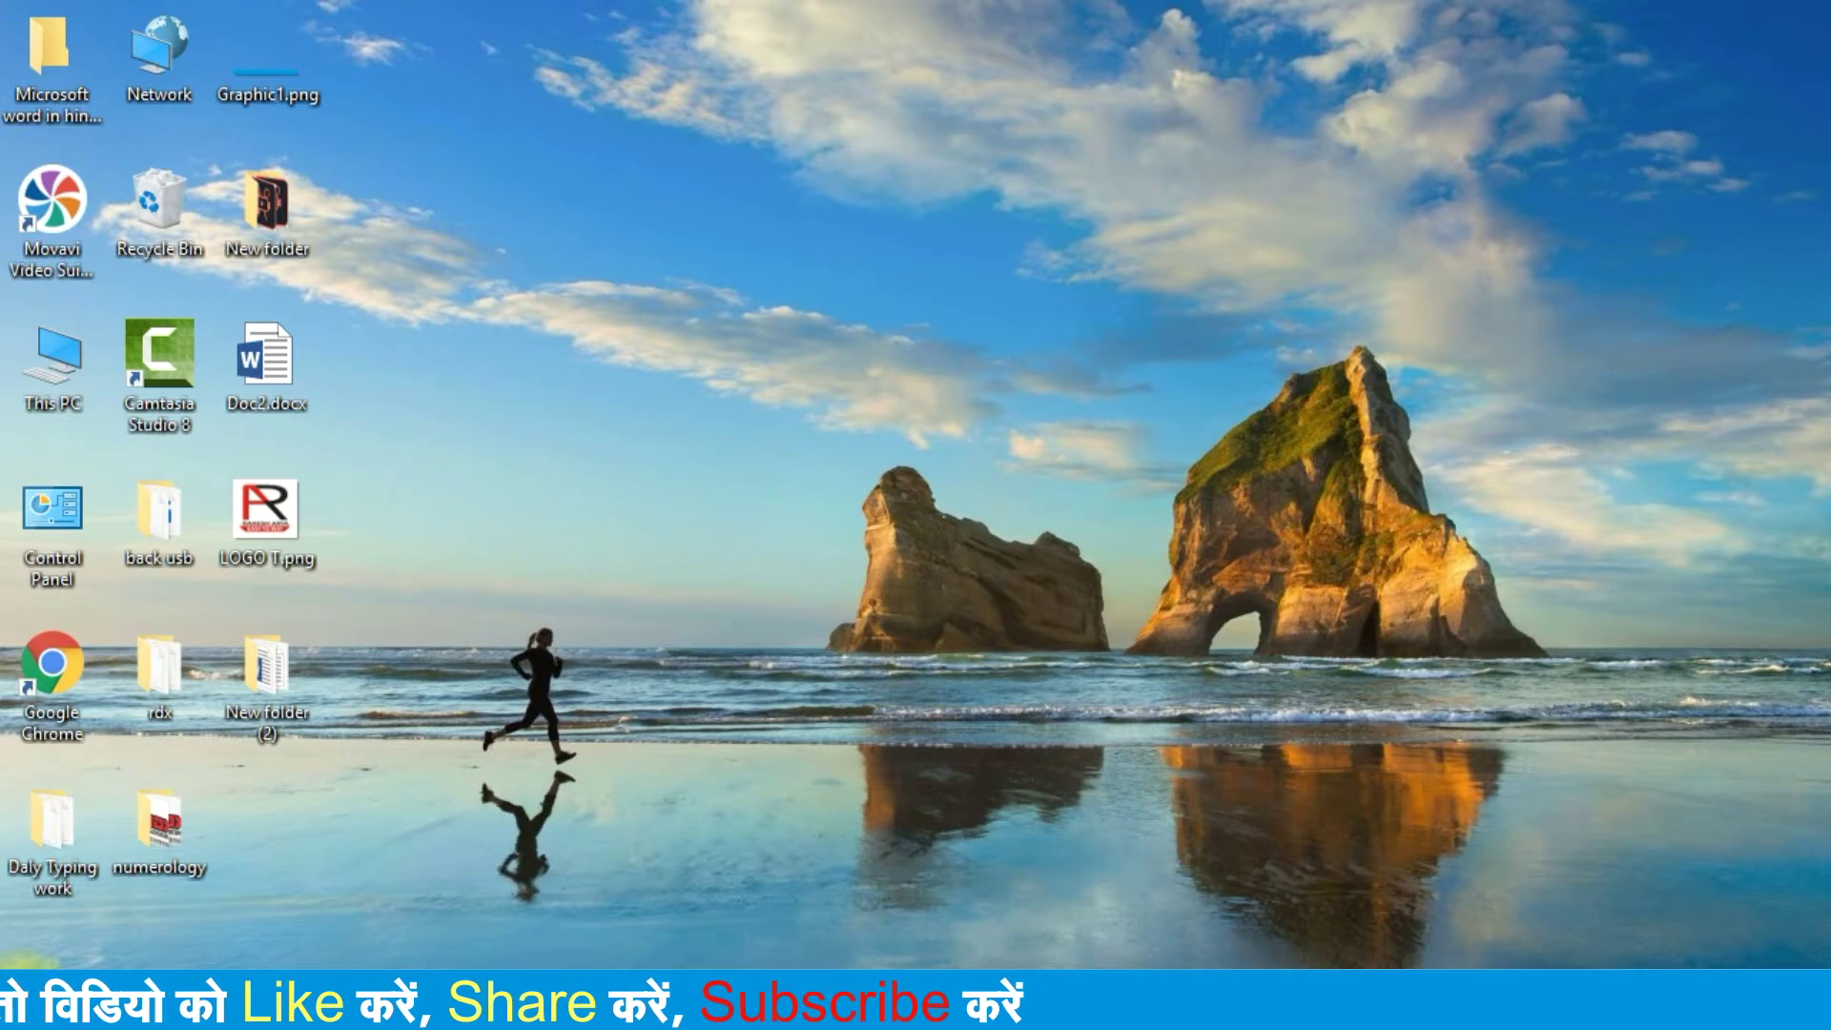
Launch PowerPoint from the Start menu's app list.
click(23, 1009)
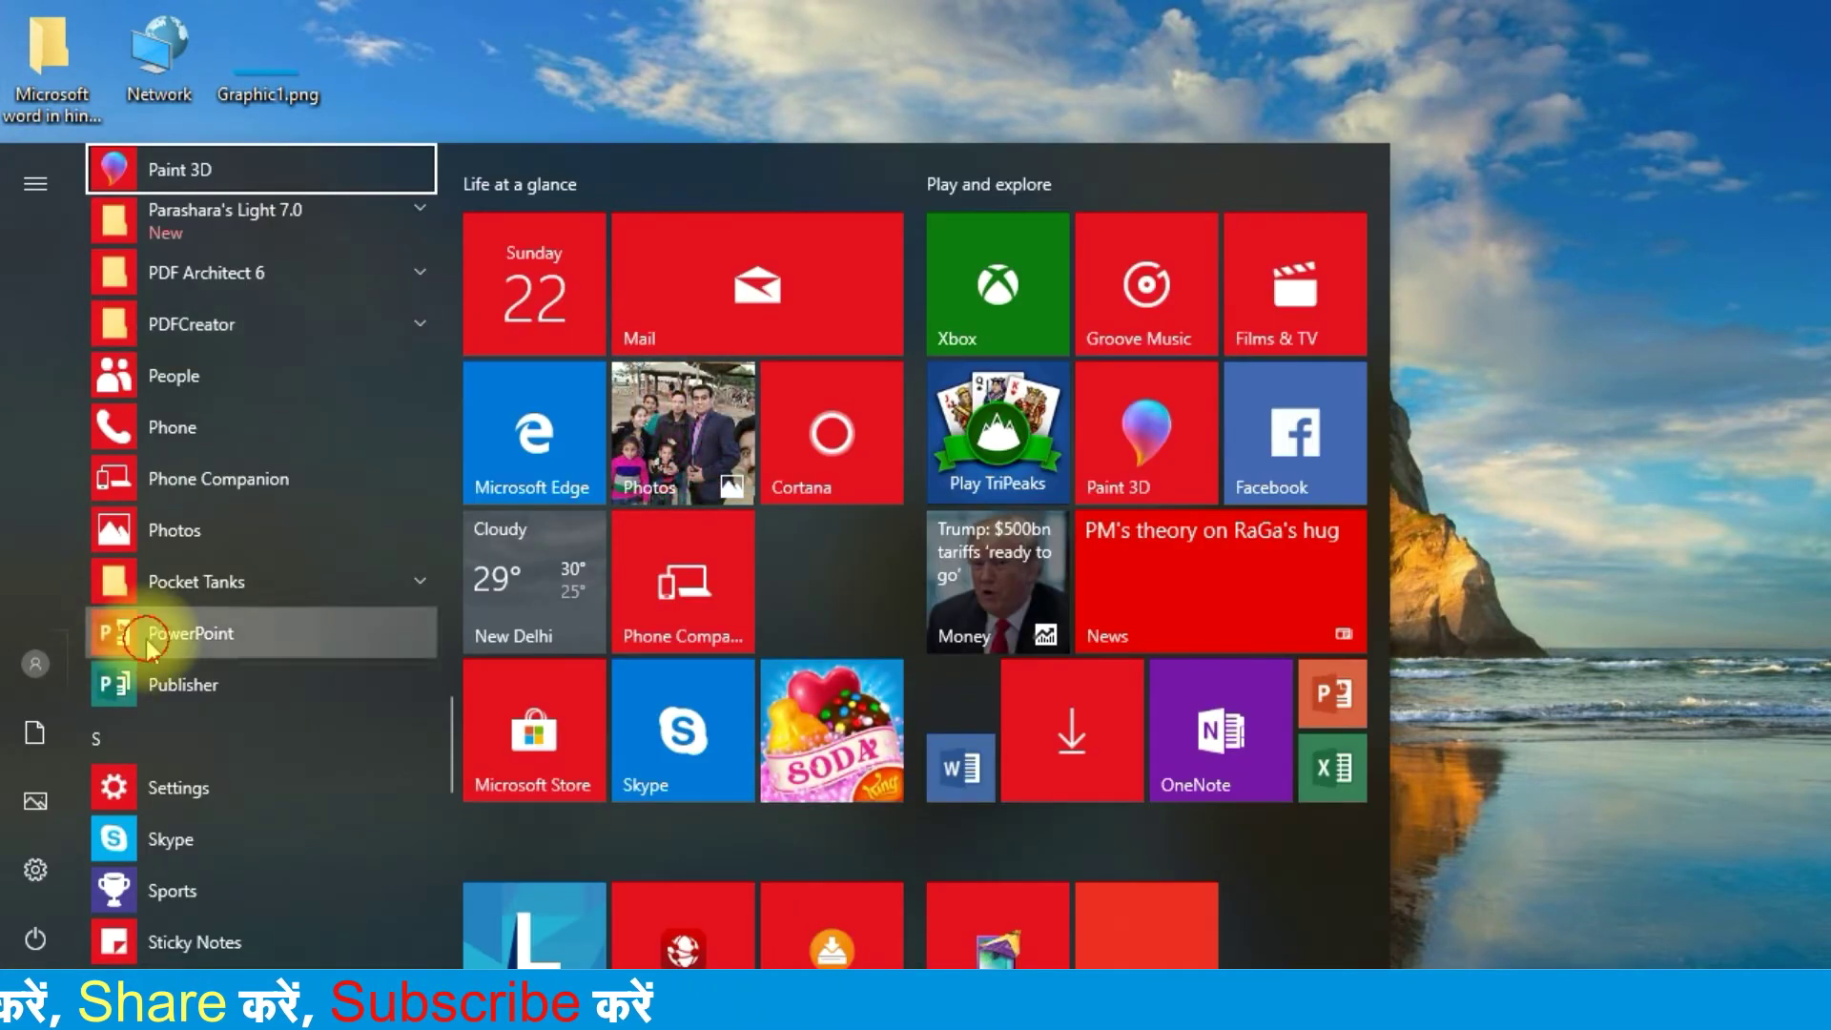
click(146, 639)
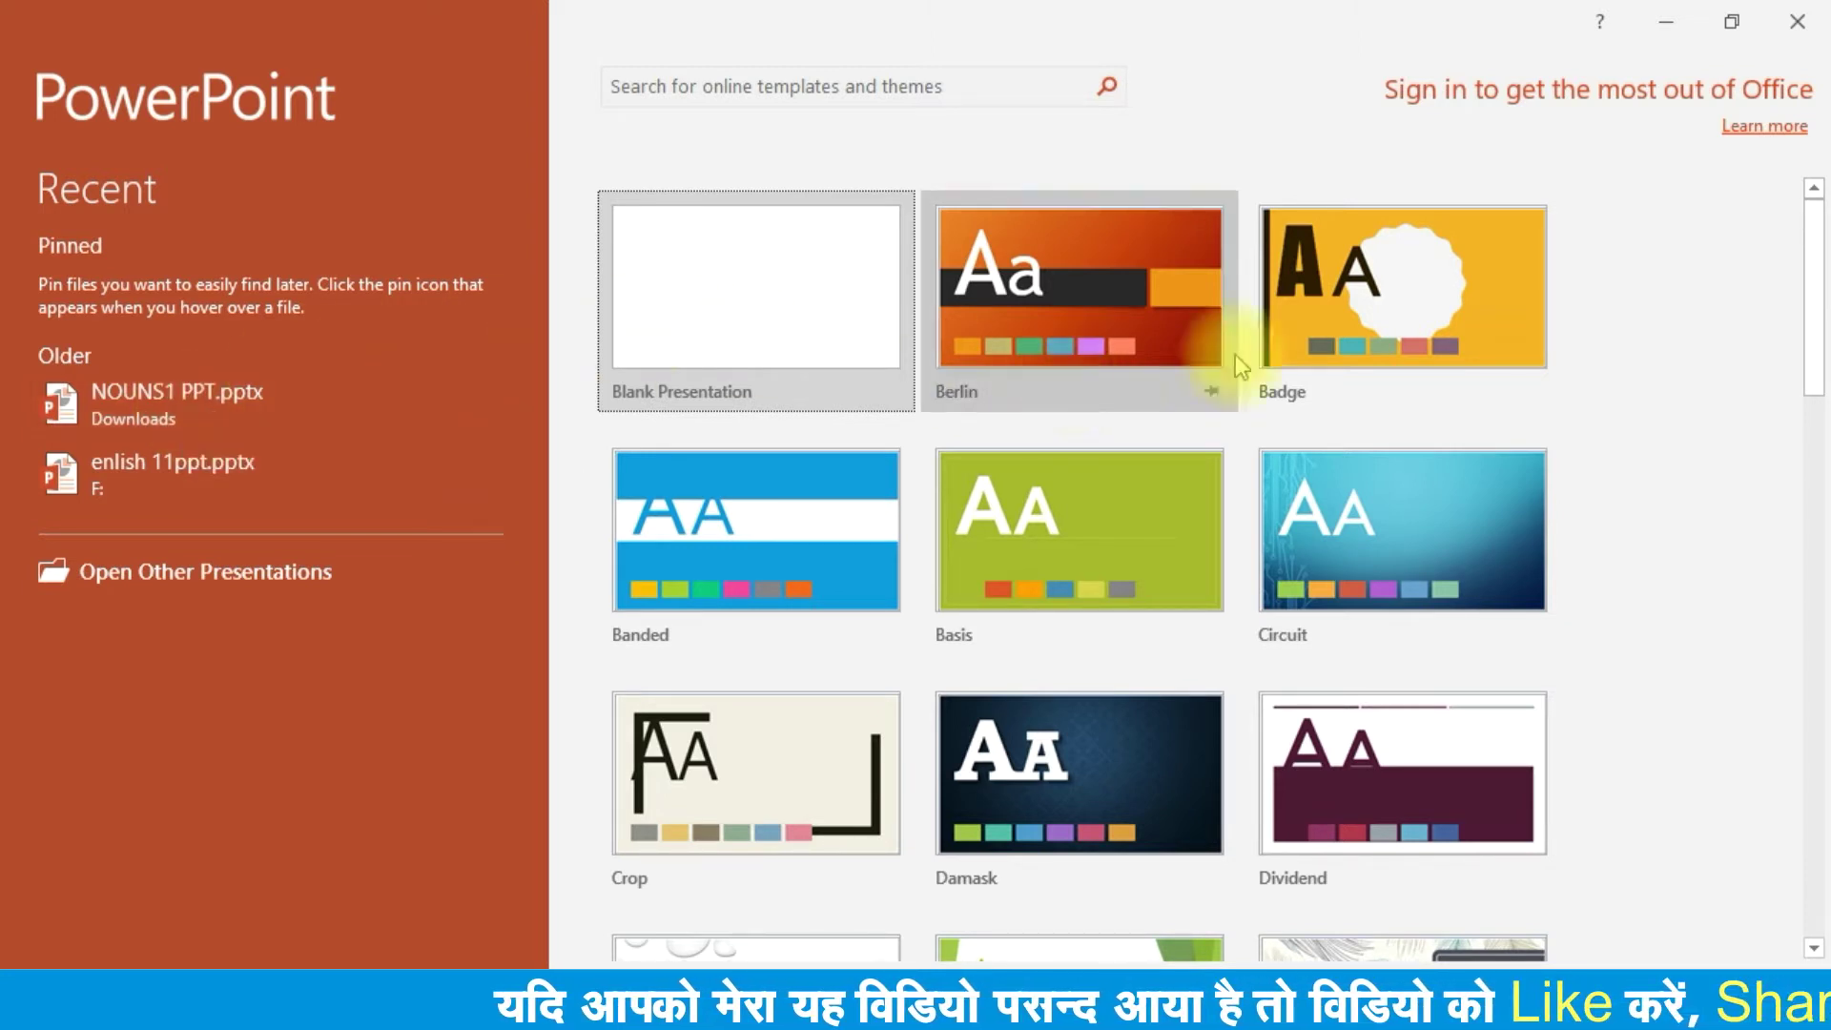
drag(1810, 233, 1795, 502)
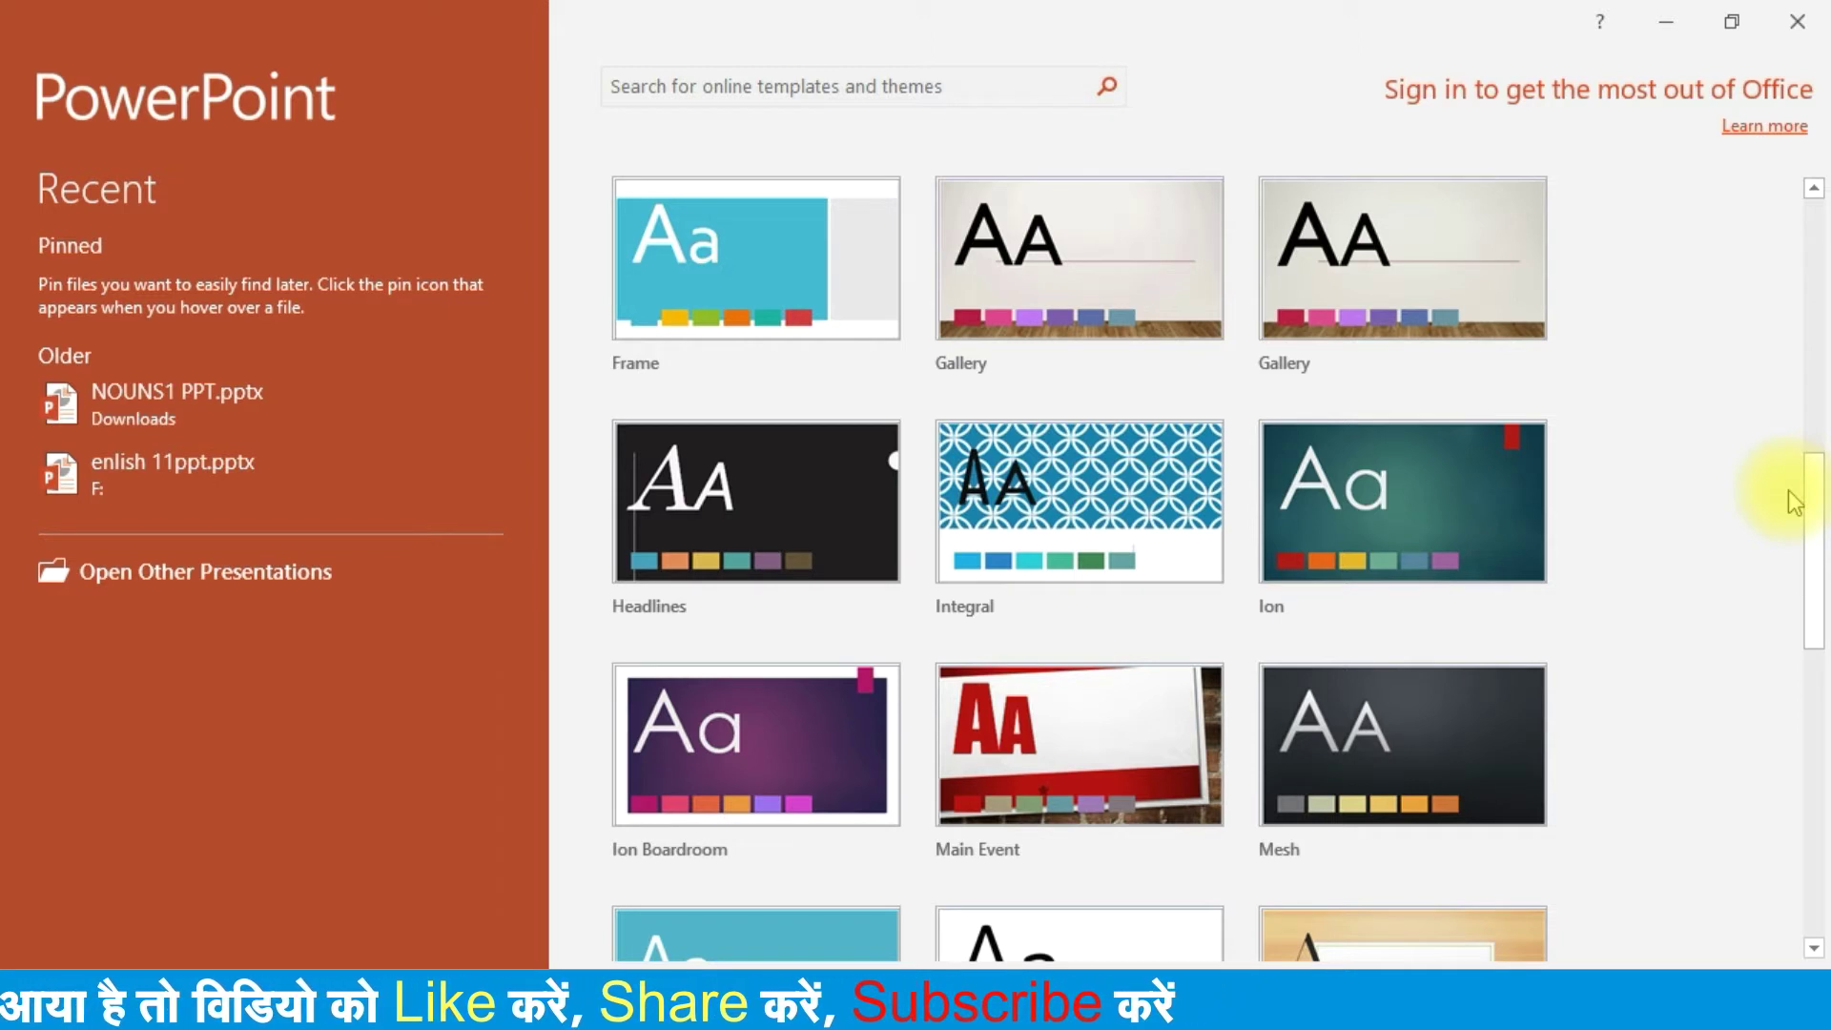
drag(1815, 508, 1803, 243)
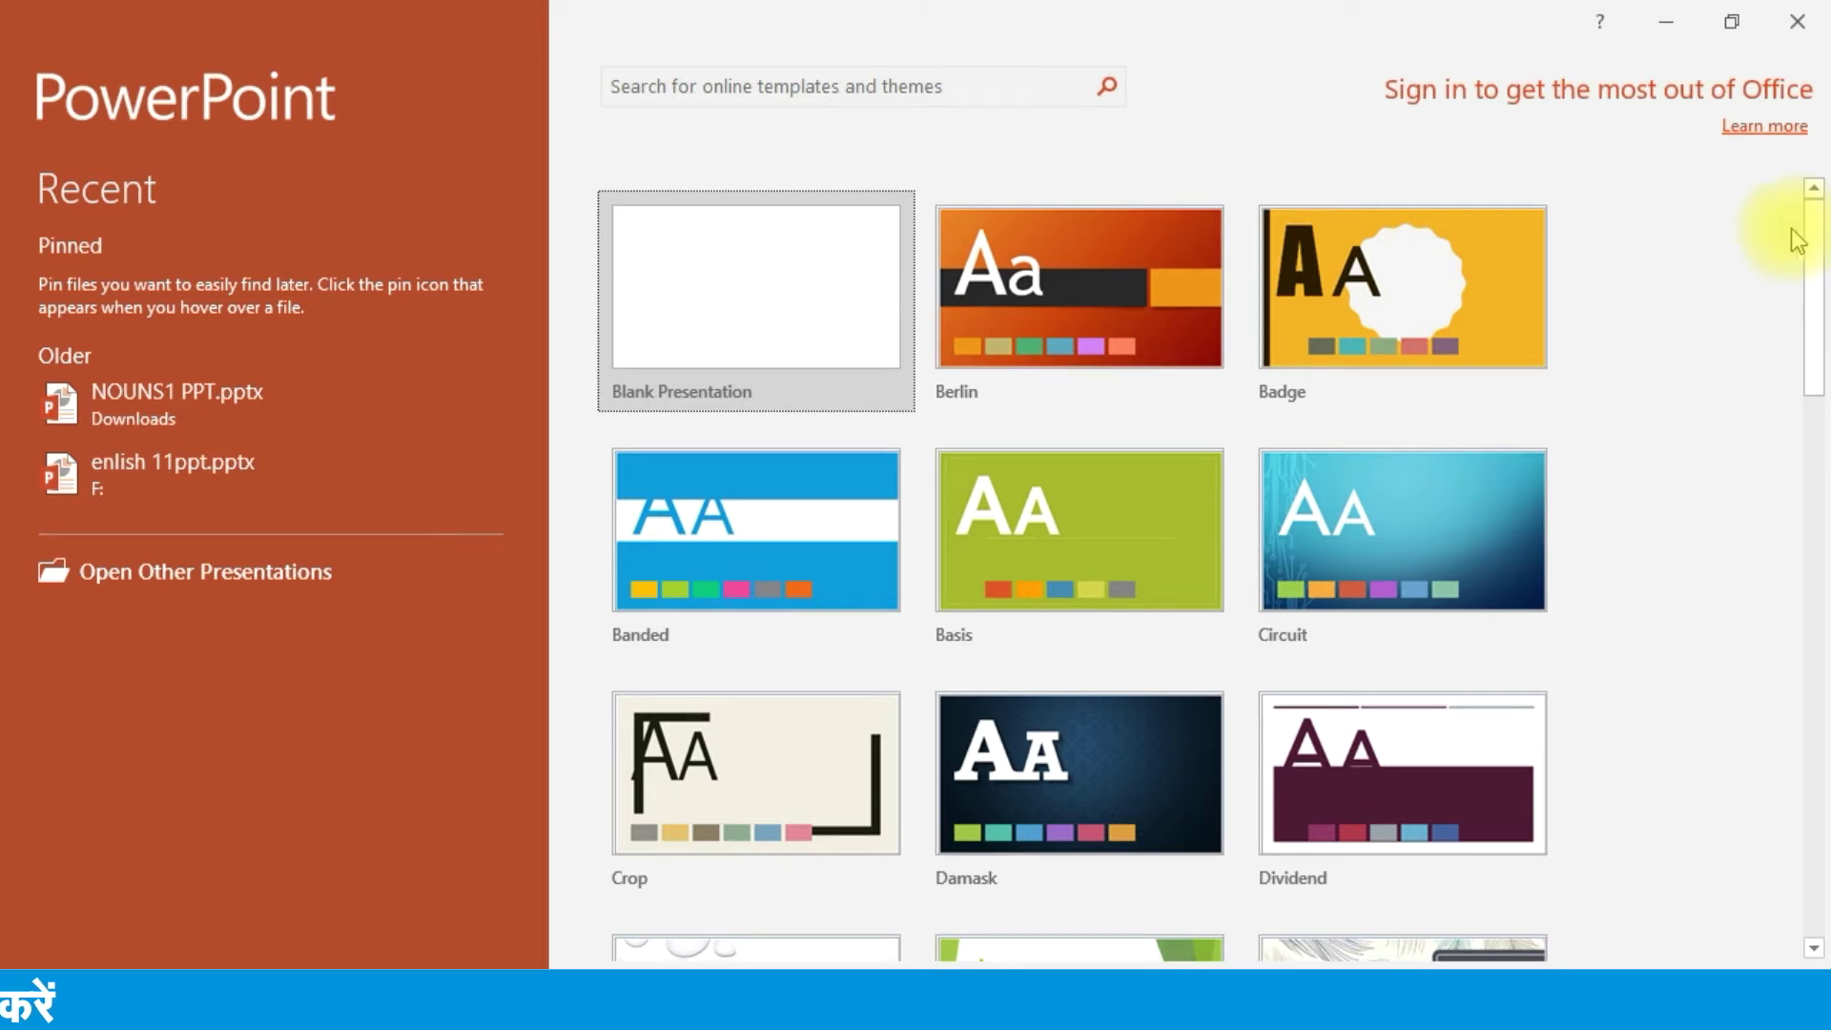
Create a Berlin-themed presentation in the teal variant, close PowerPoint, and open Windows search.
click(1081, 296)
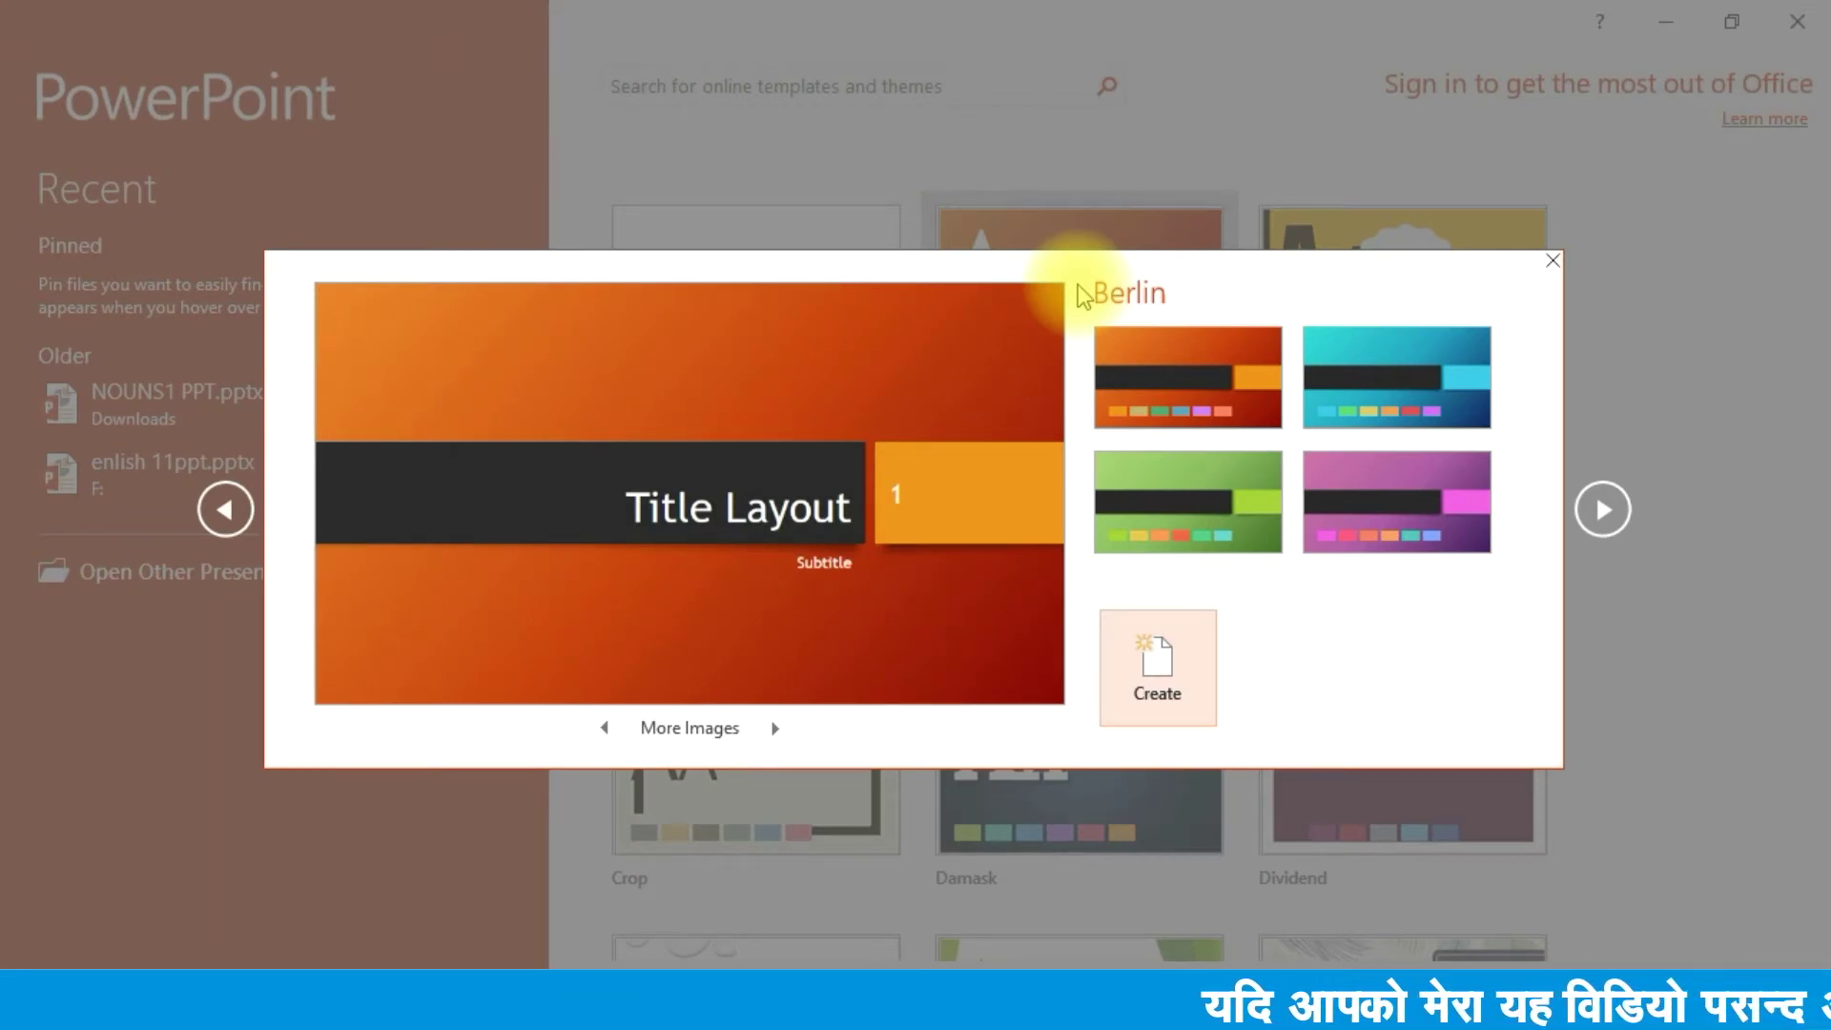
click(1380, 386)
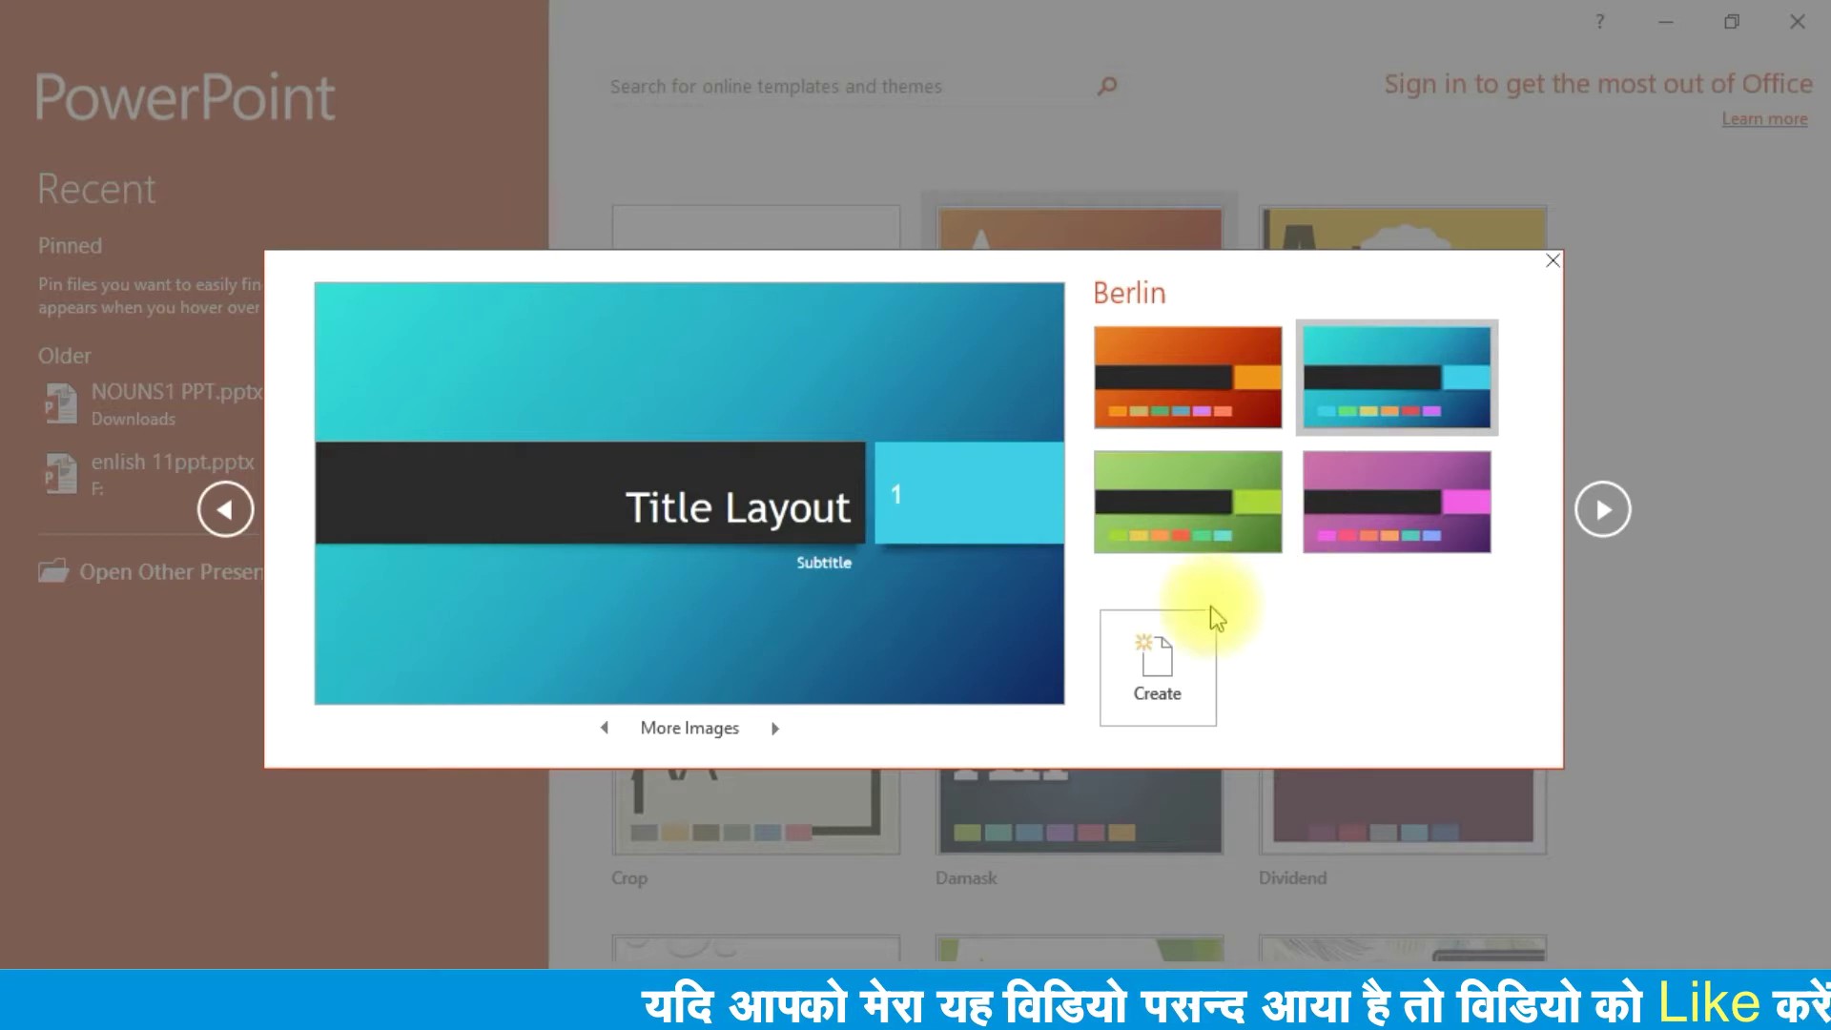
click(1154, 672)
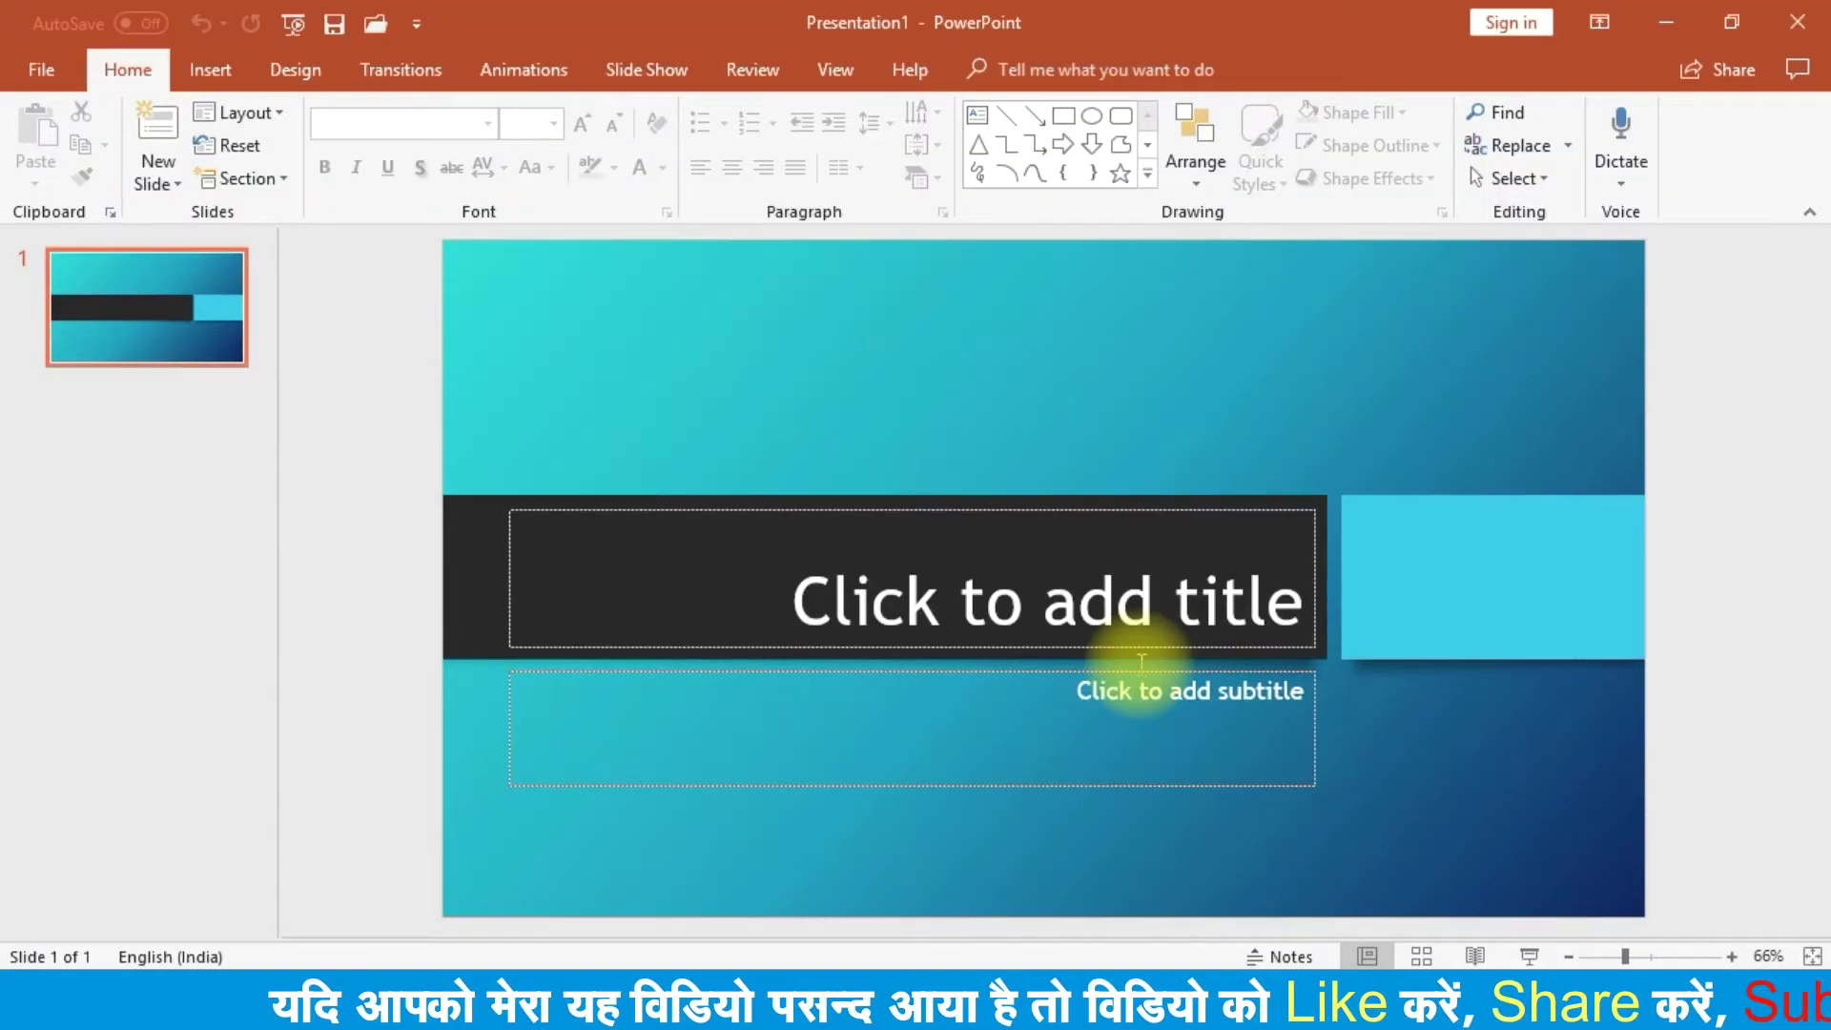
click(1806, 30)
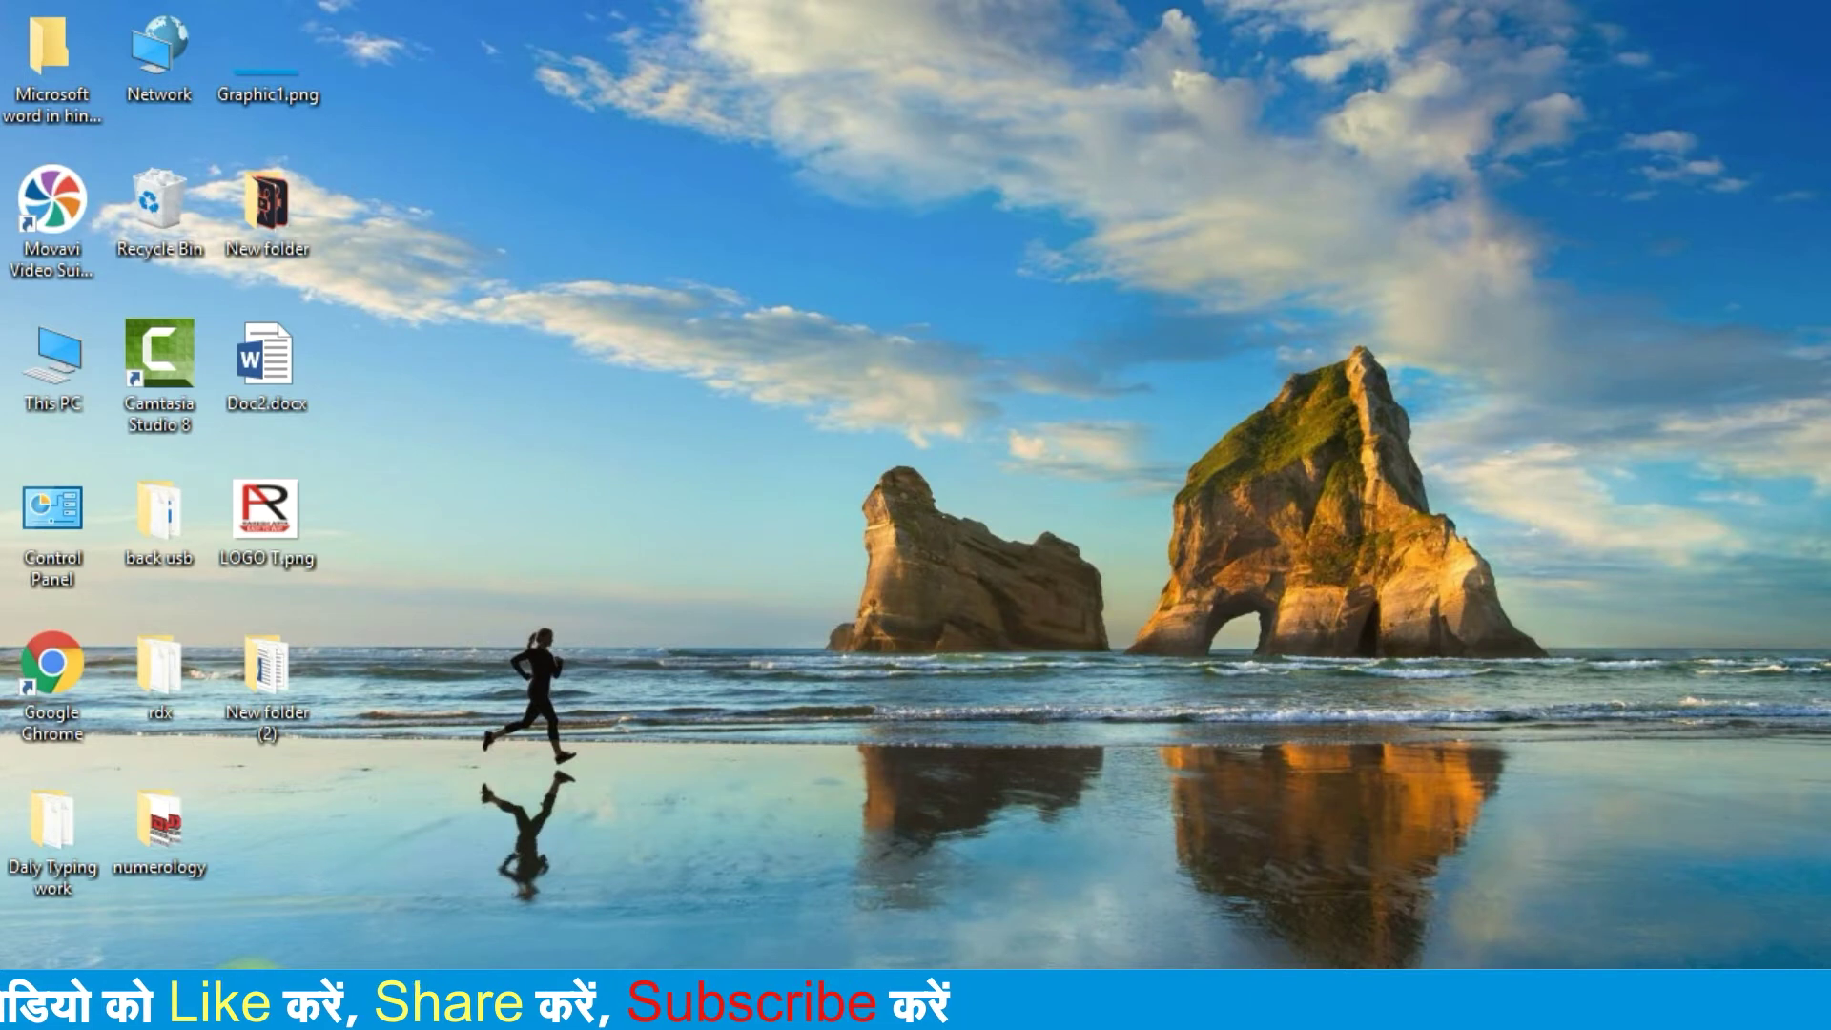
click(248, 966)
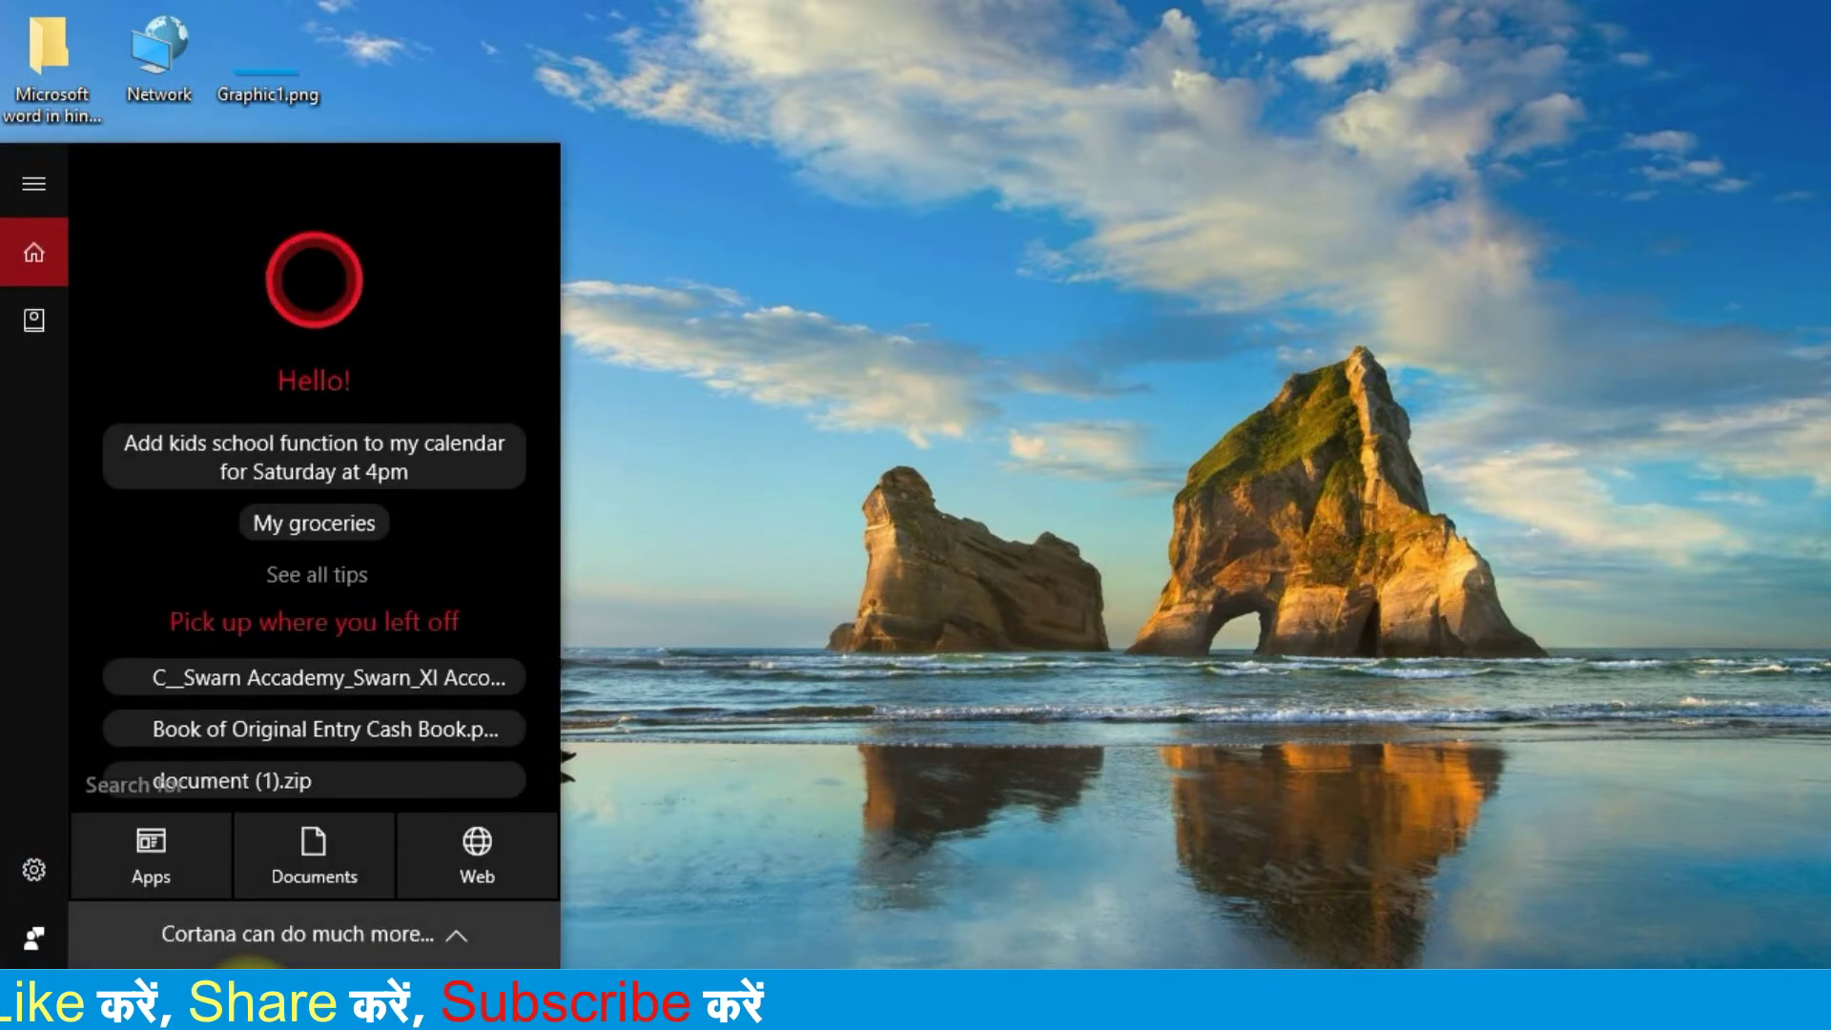
Search for 'powerpoint', launch it, and create a new blank presentation.
text(owe)
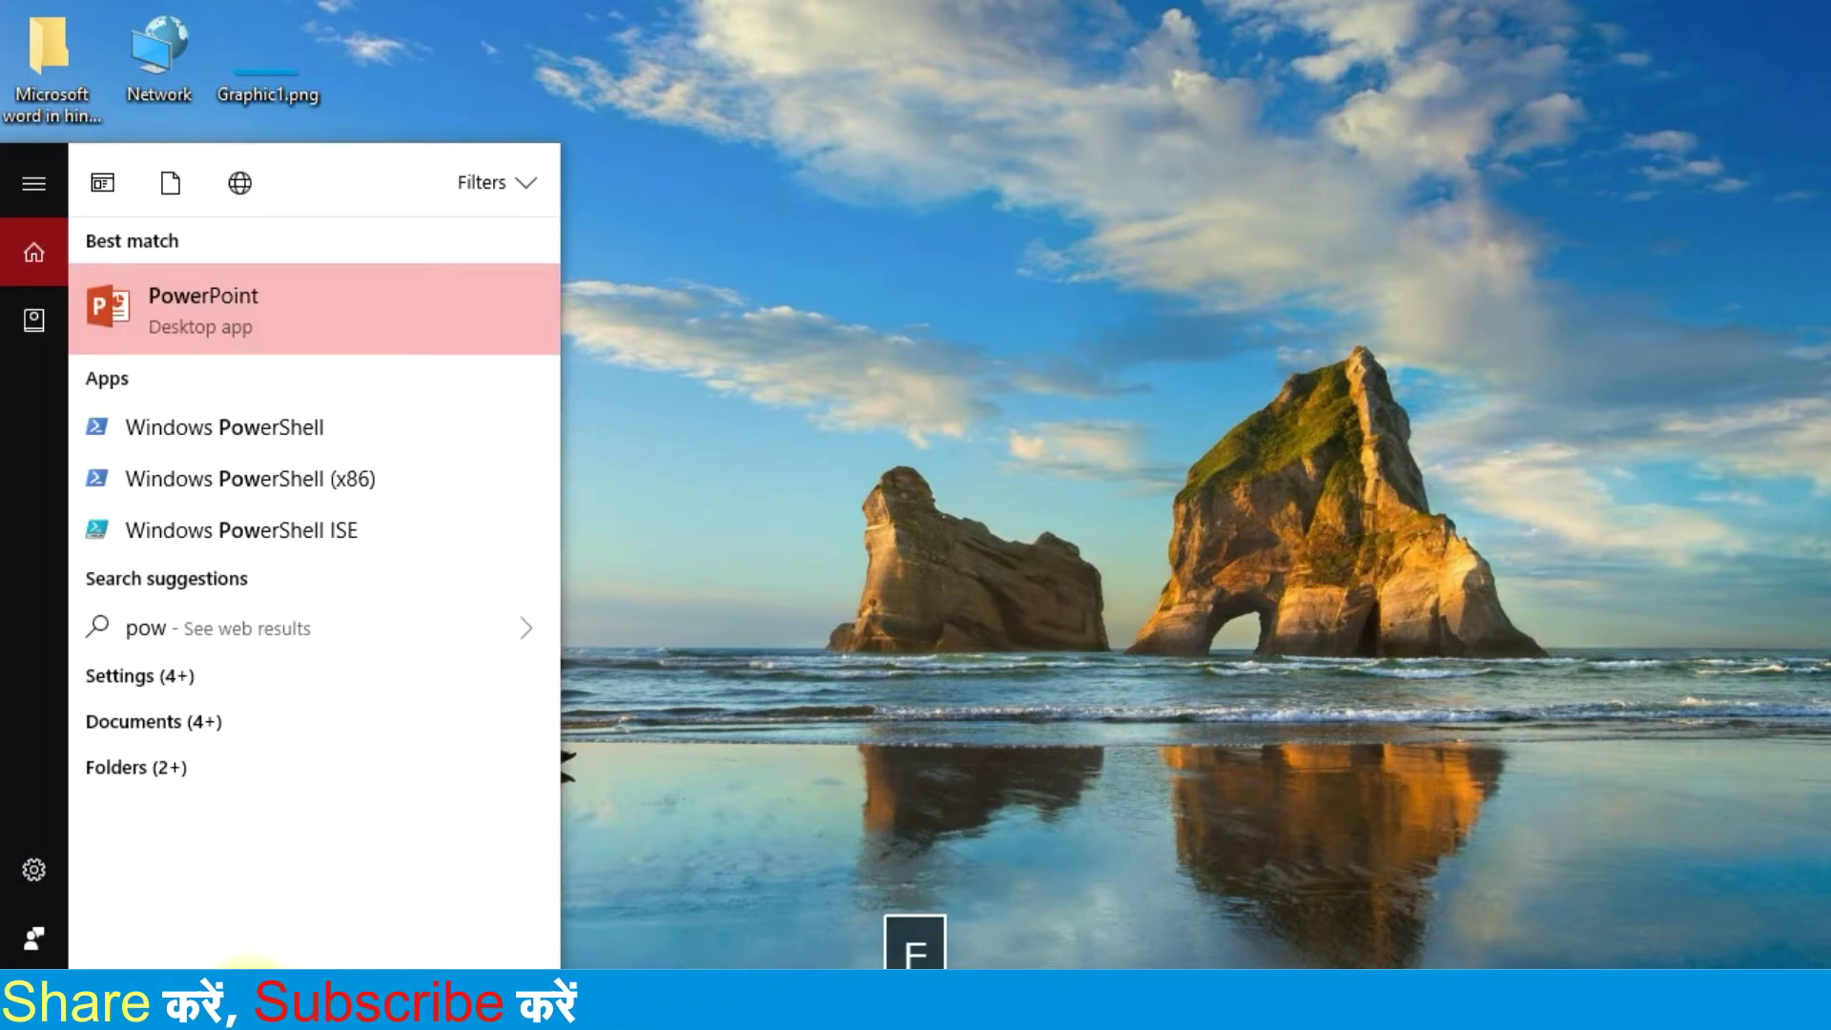
text(rpoint)
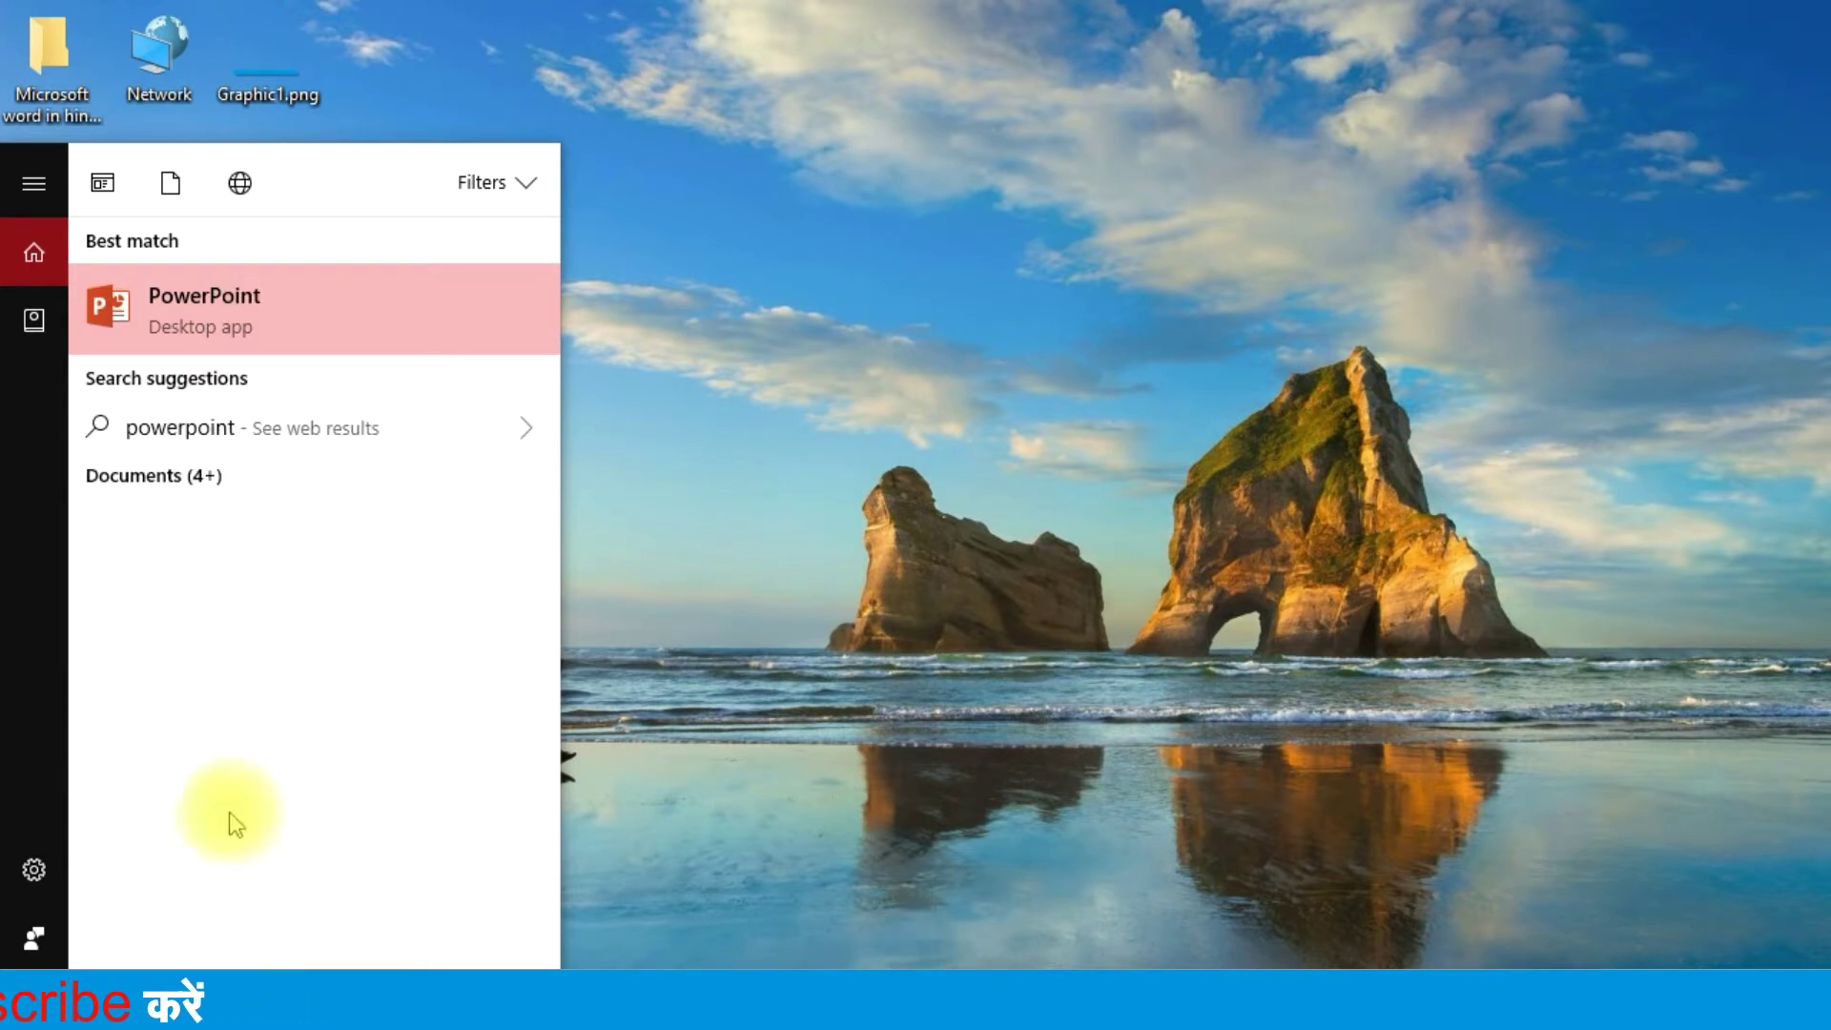
click(203, 311)
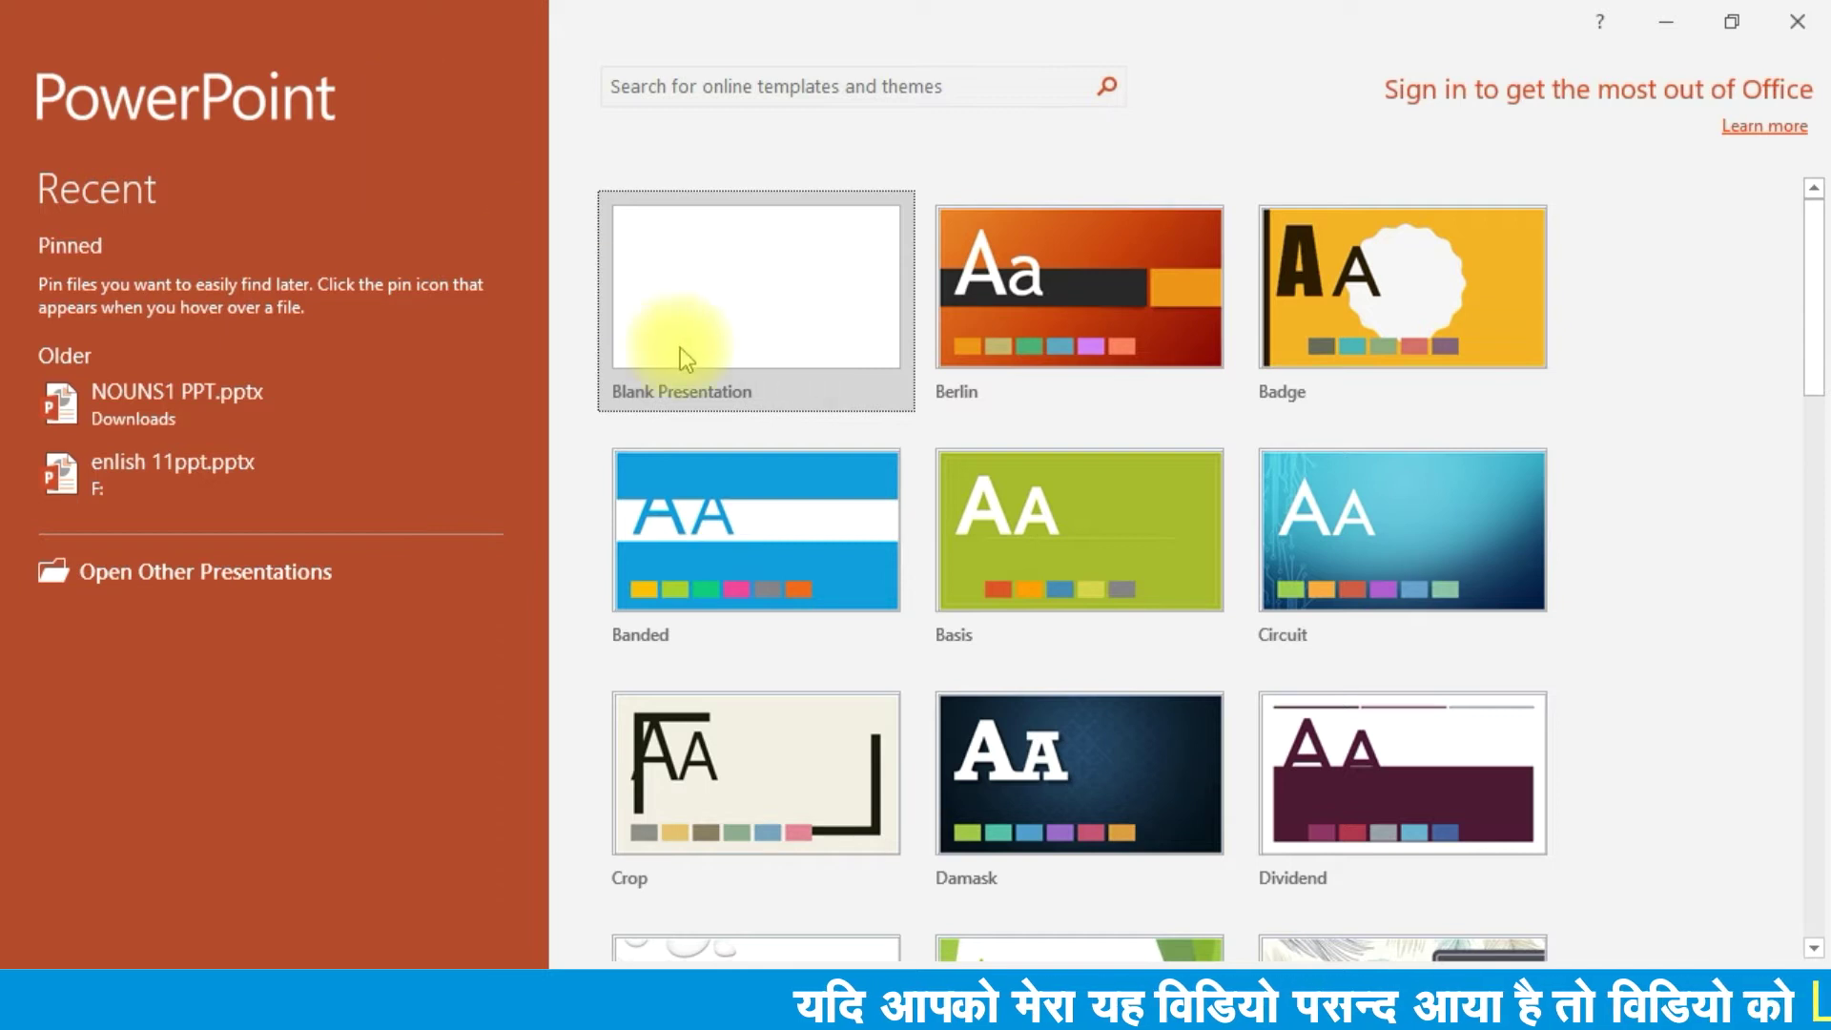
click(706, 344)
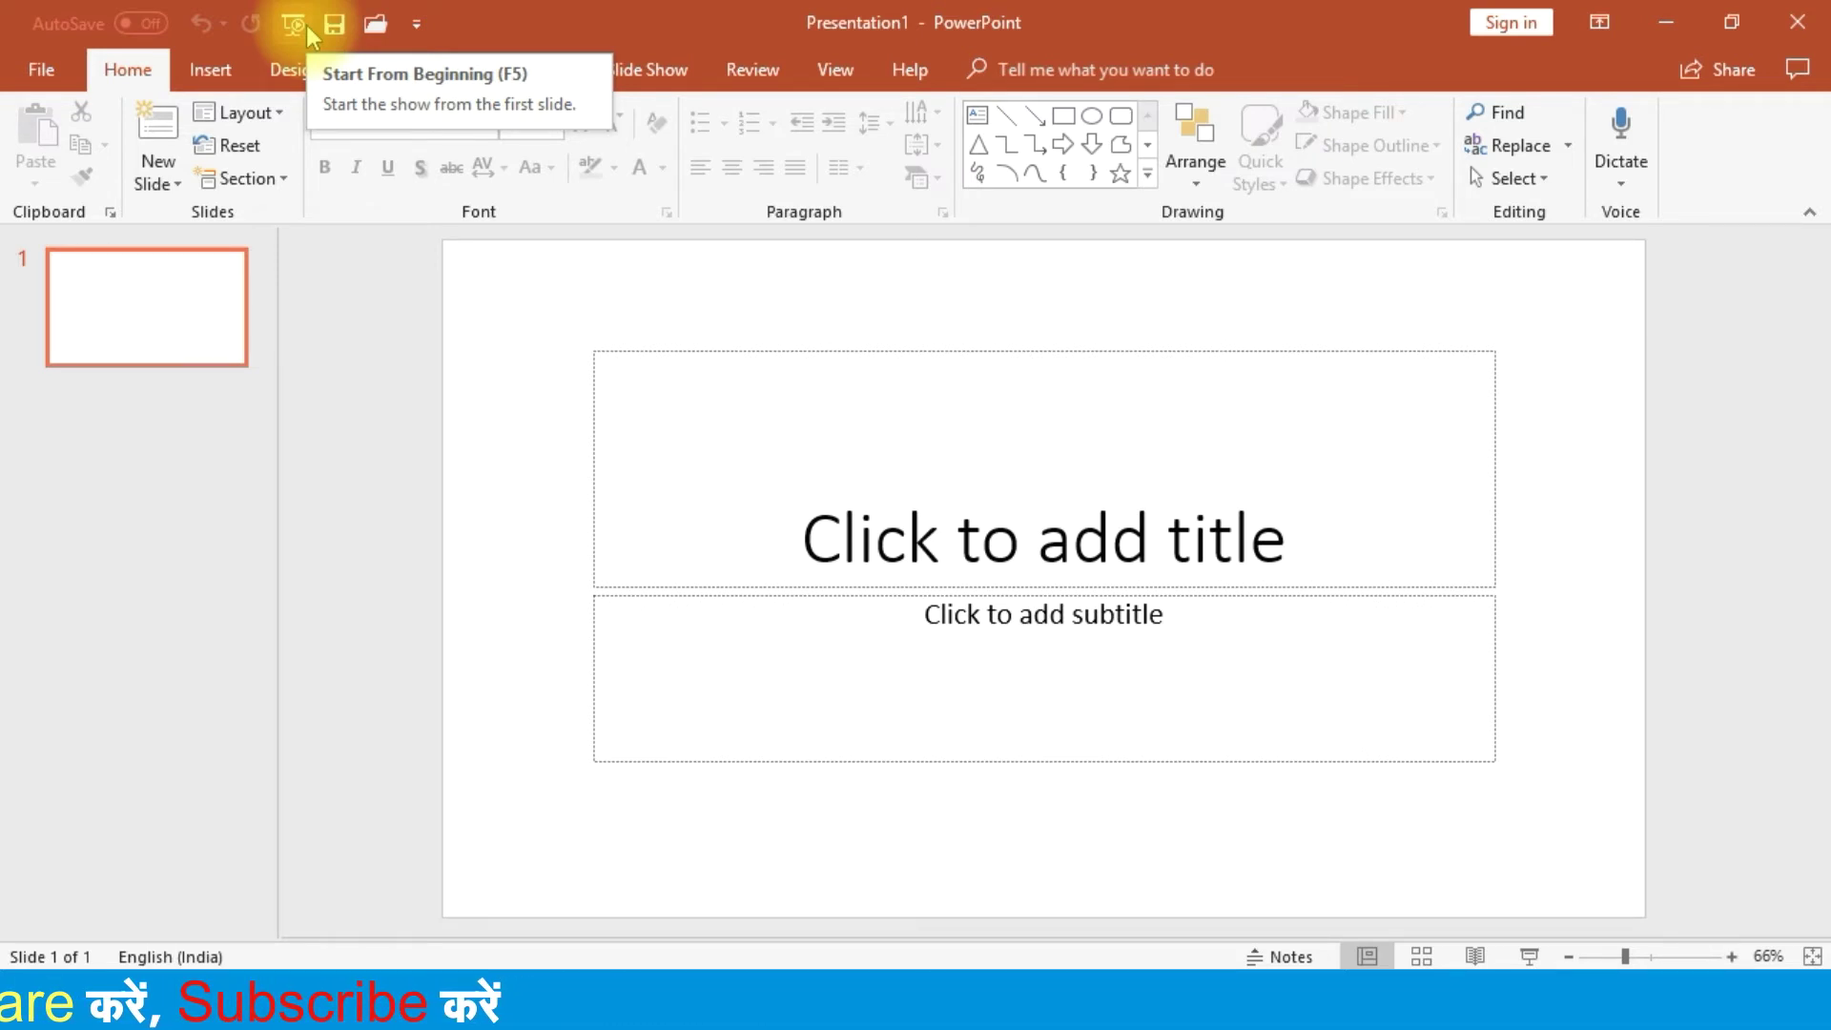
click(415, 23)
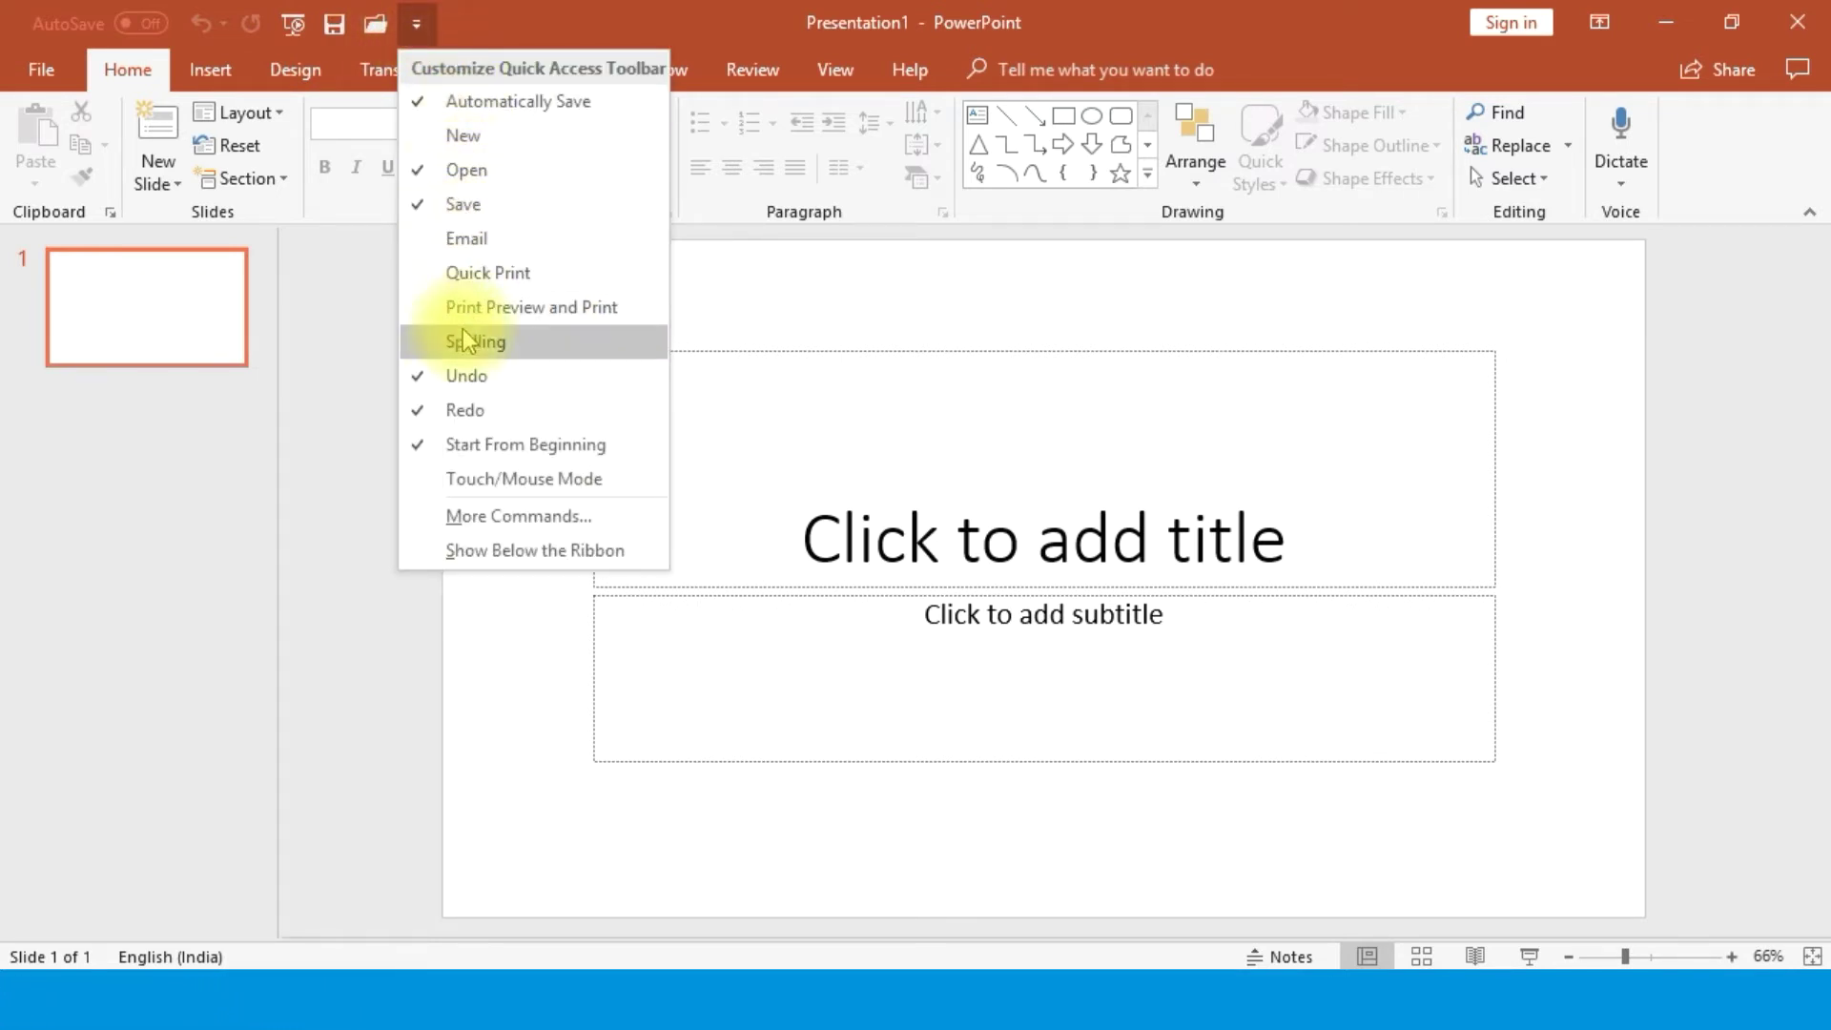
click(426, 175)
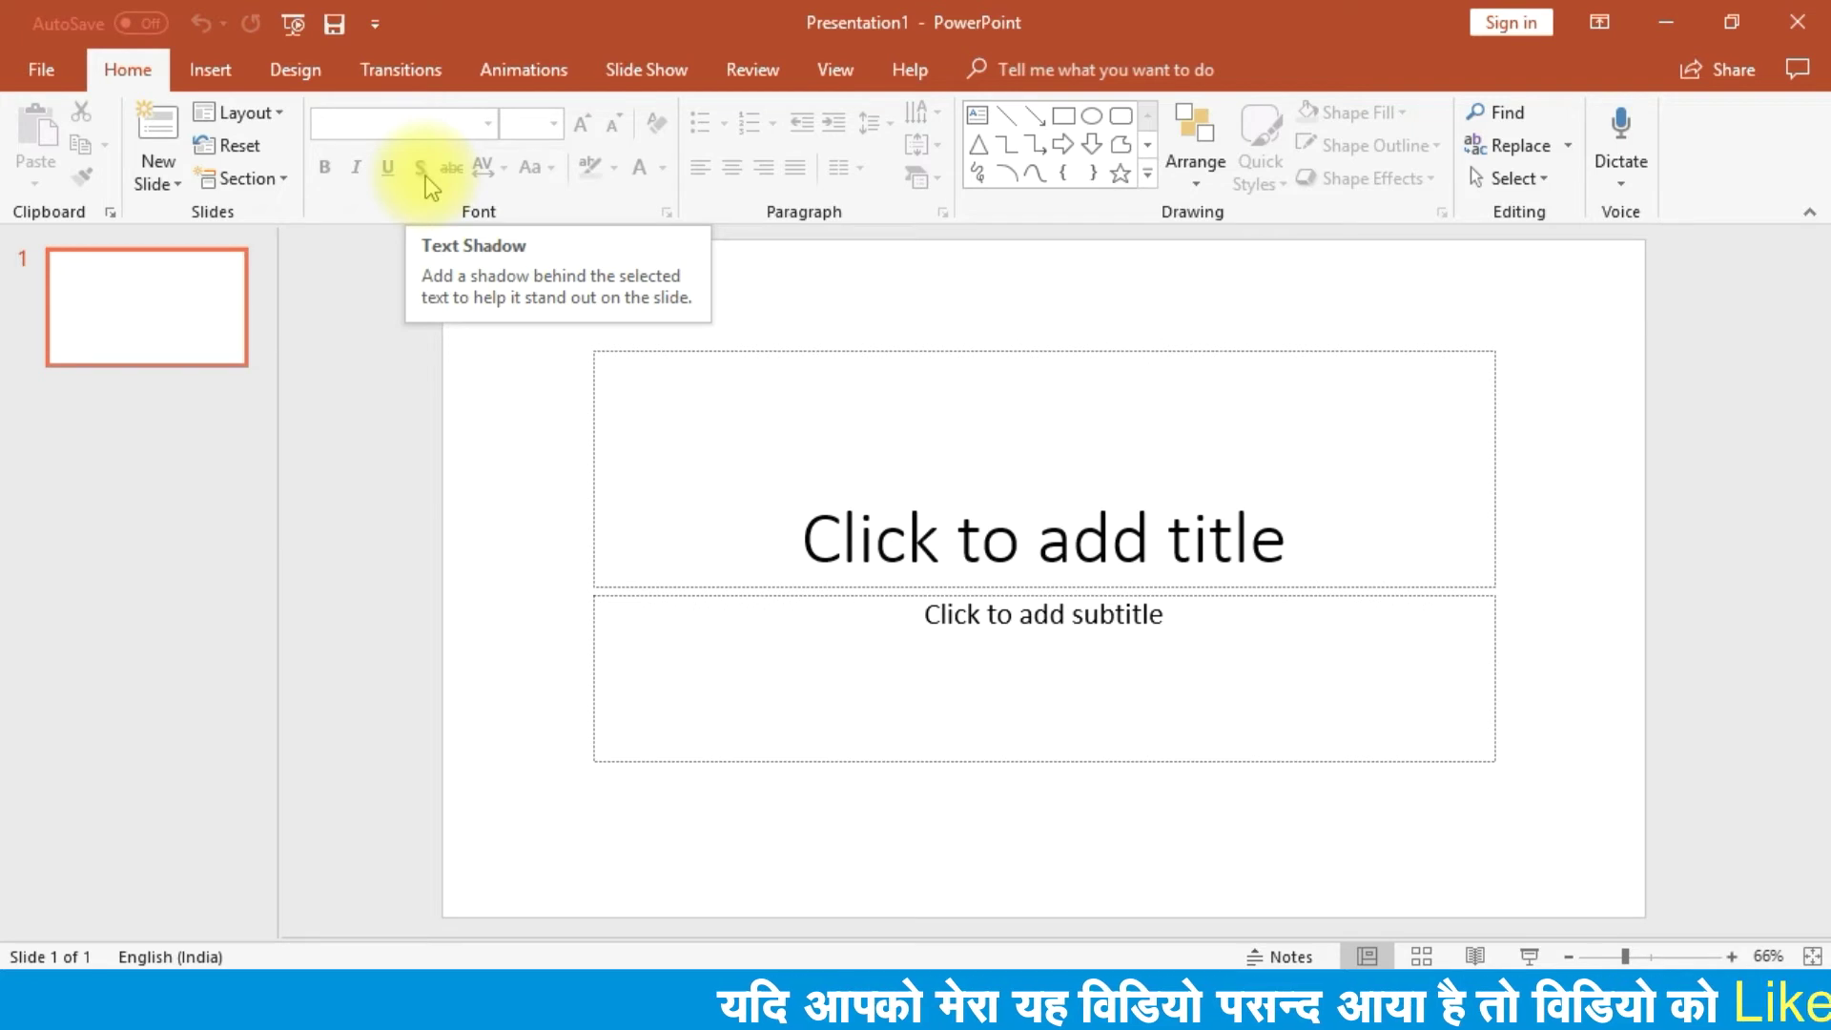
click(376, 24)
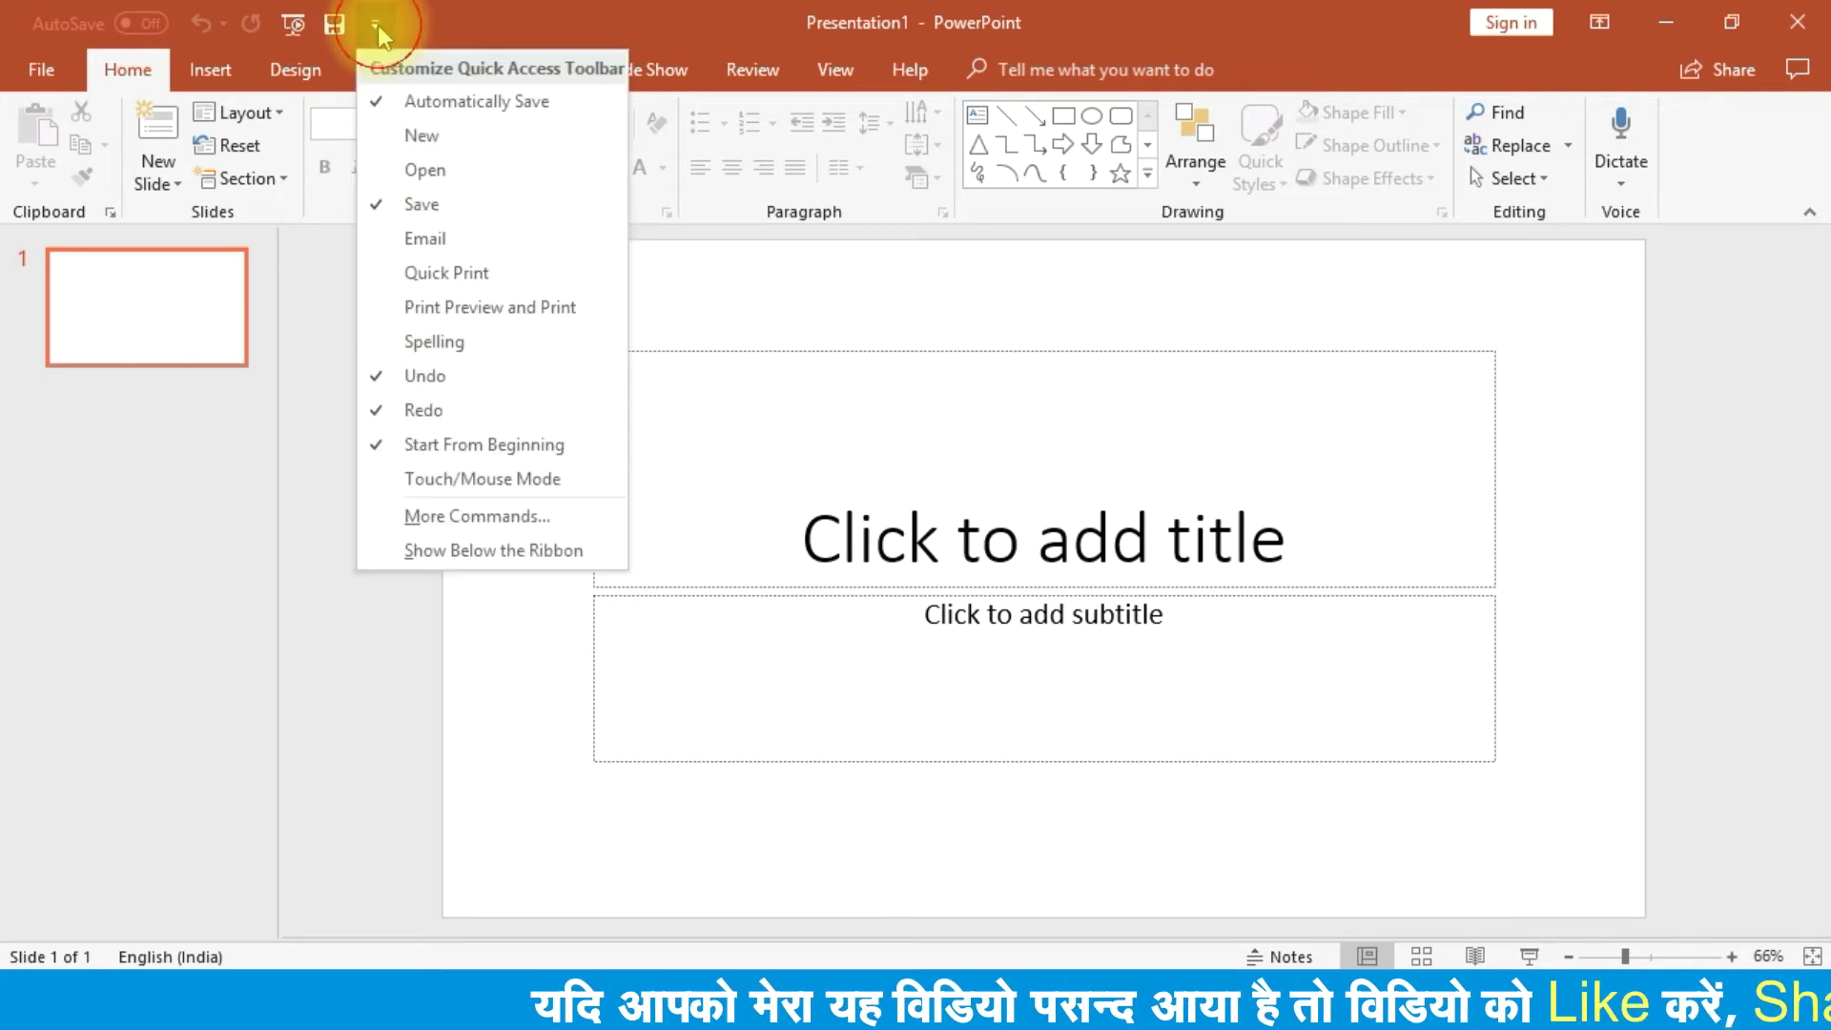
click(441, 172)
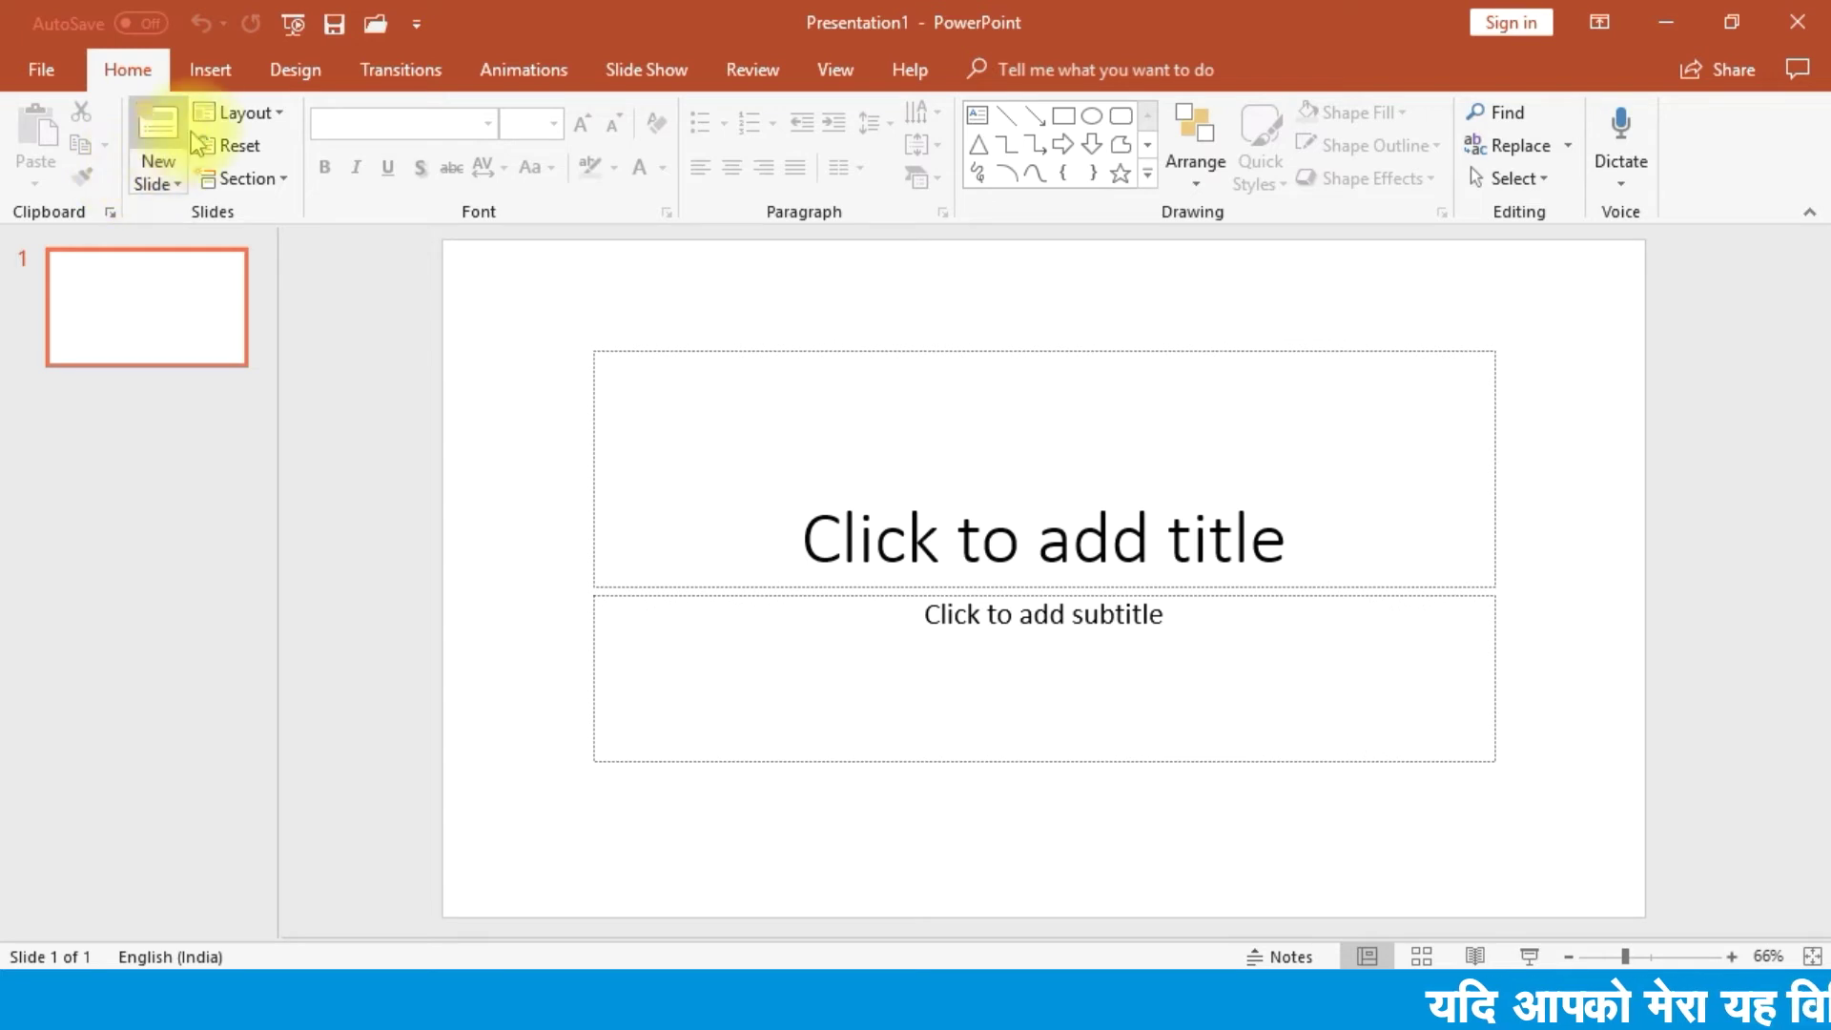
click(209, 74)
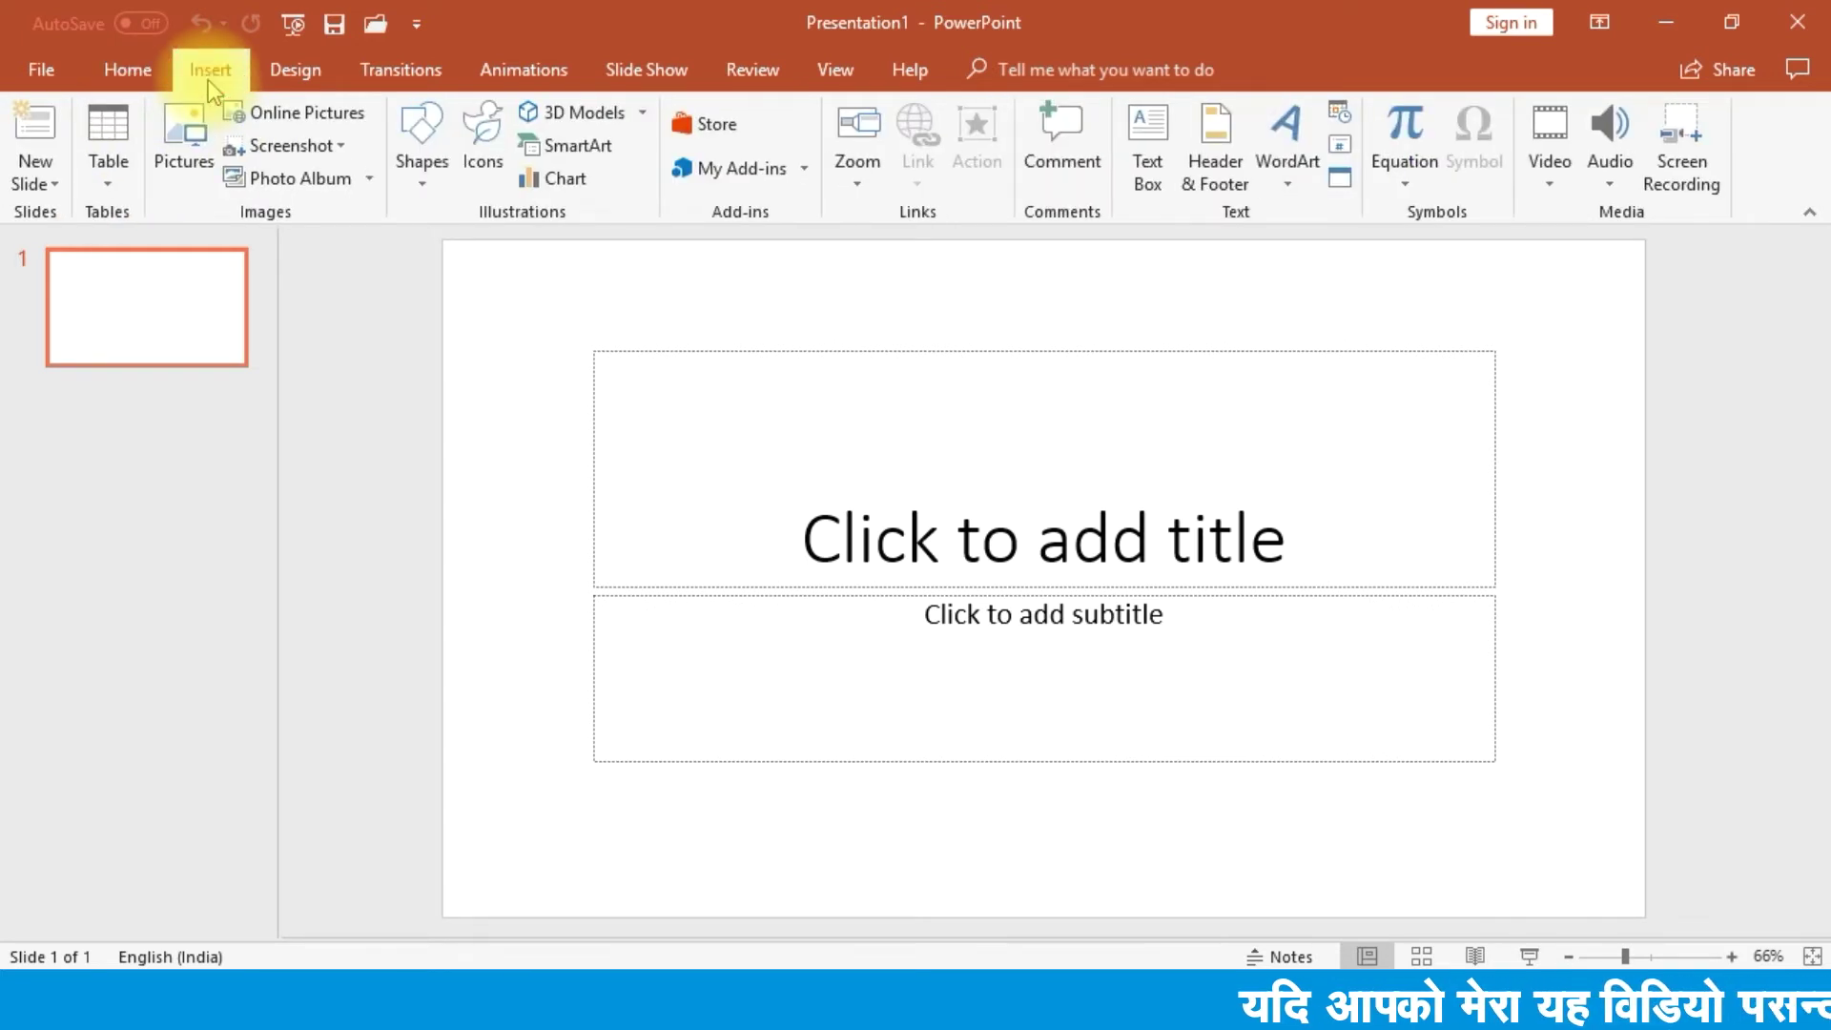
click(267, 75)
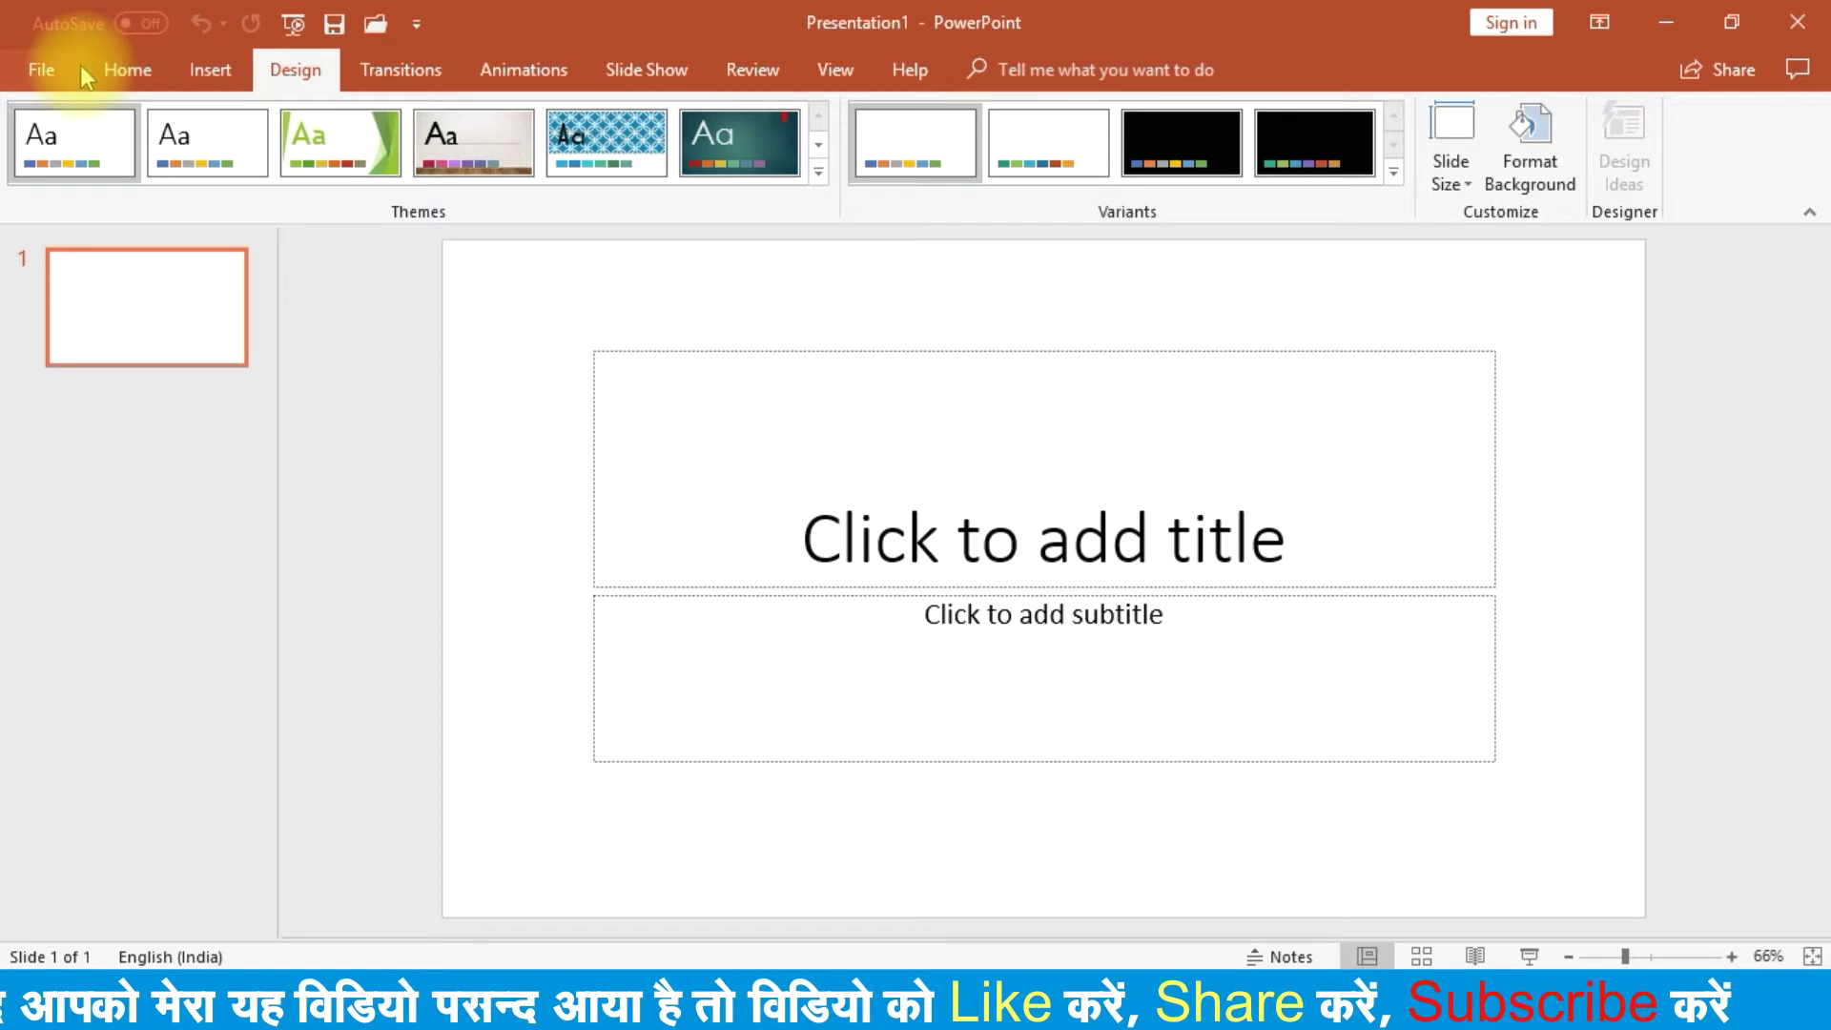
click(114, 70)
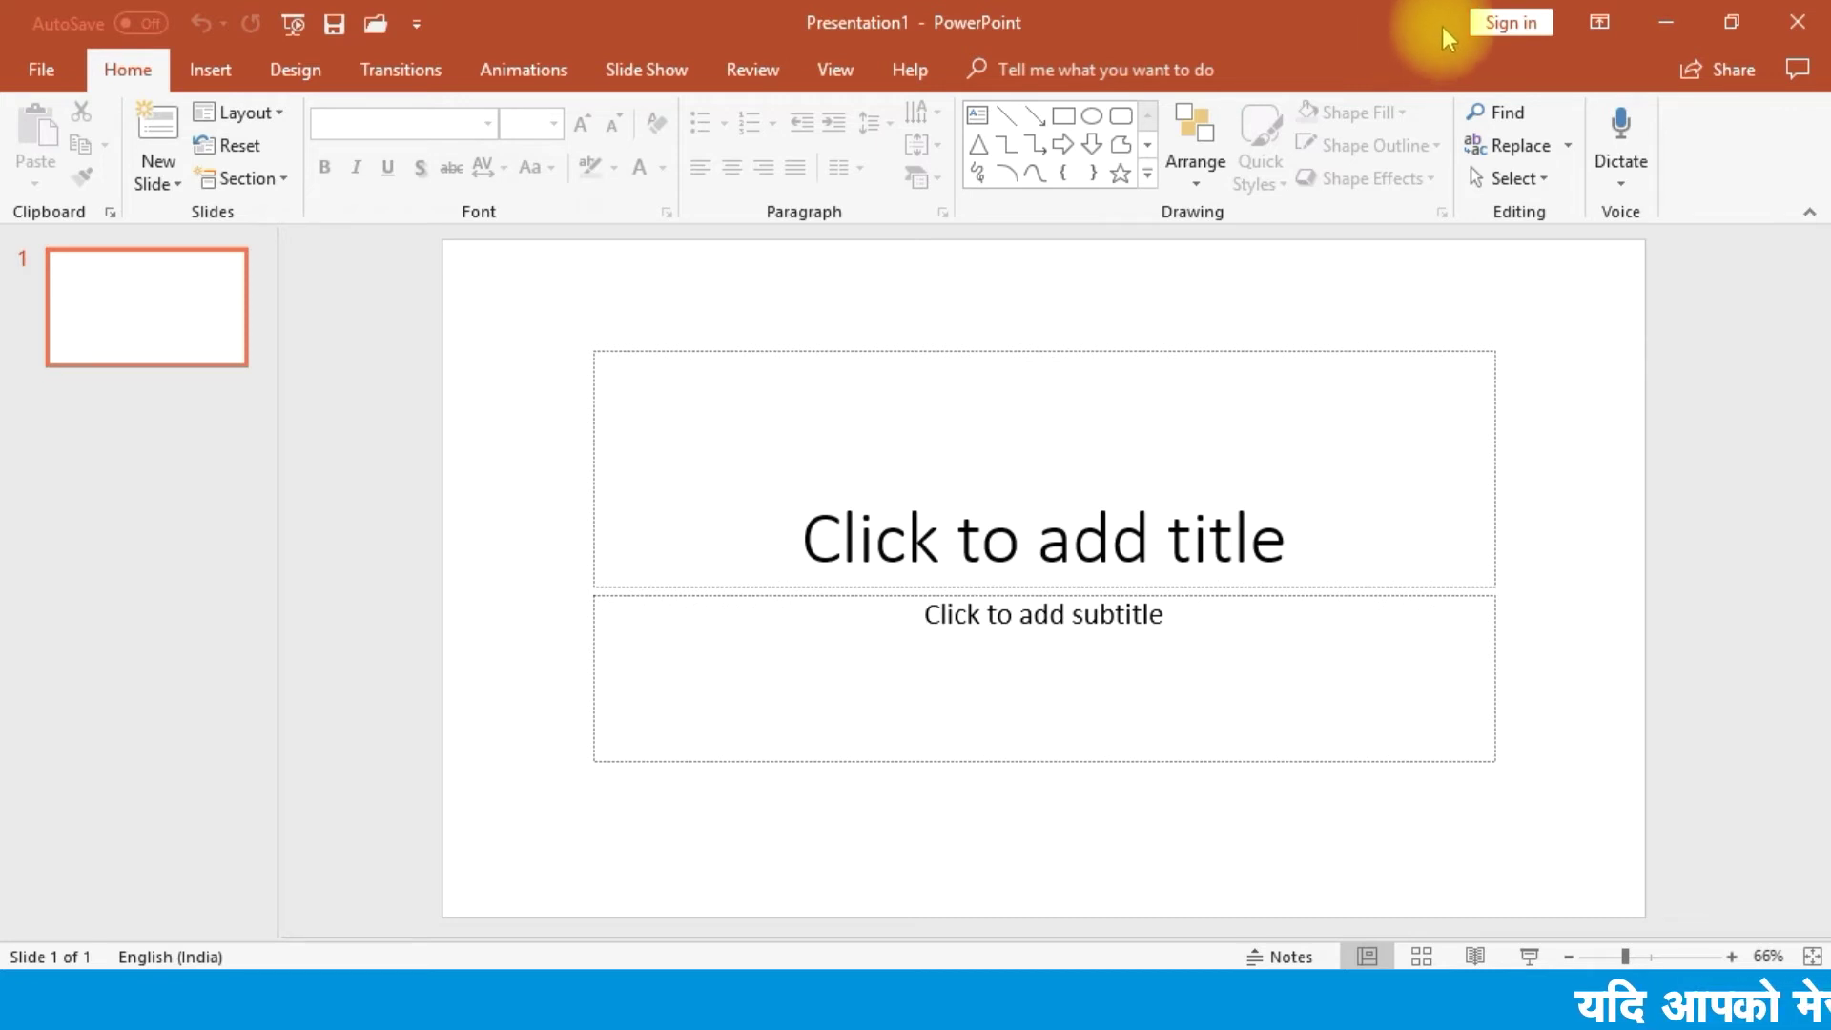
Auto-hide the ribbon, reveal it briefly, then return to the full-screen slide view.
click(1599, 20)
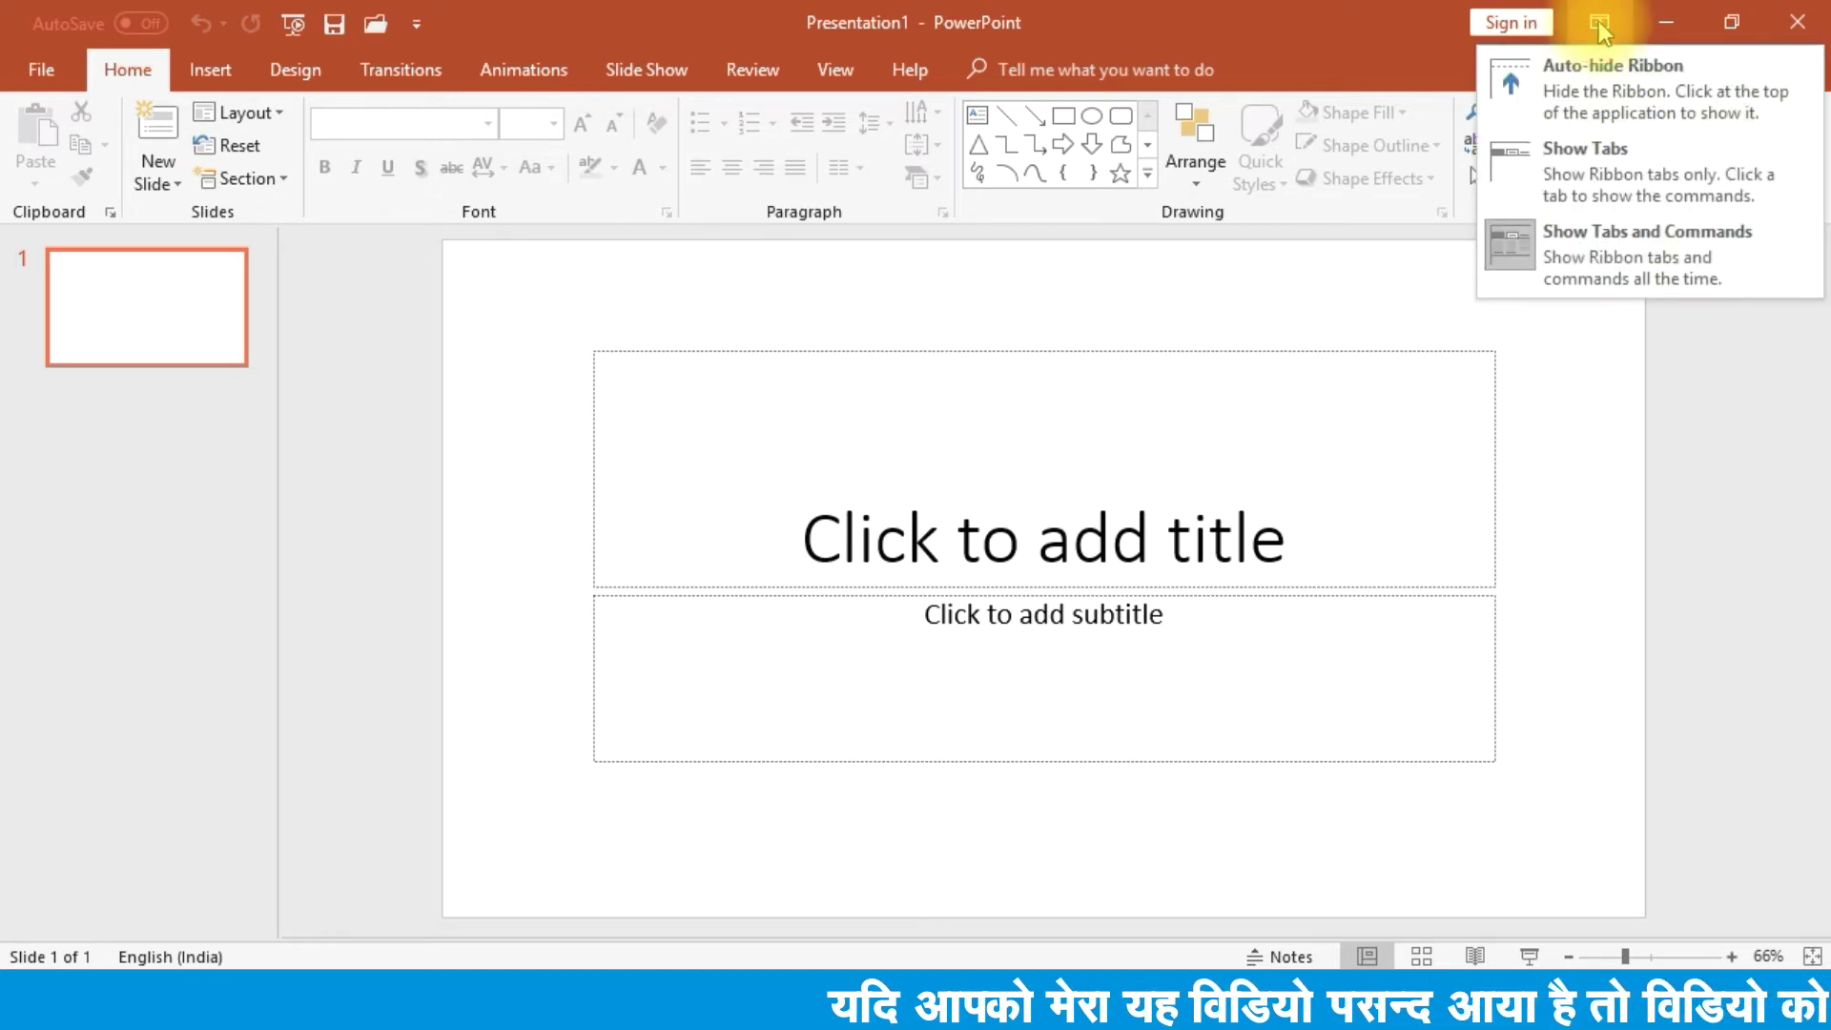
click(1587, 100)
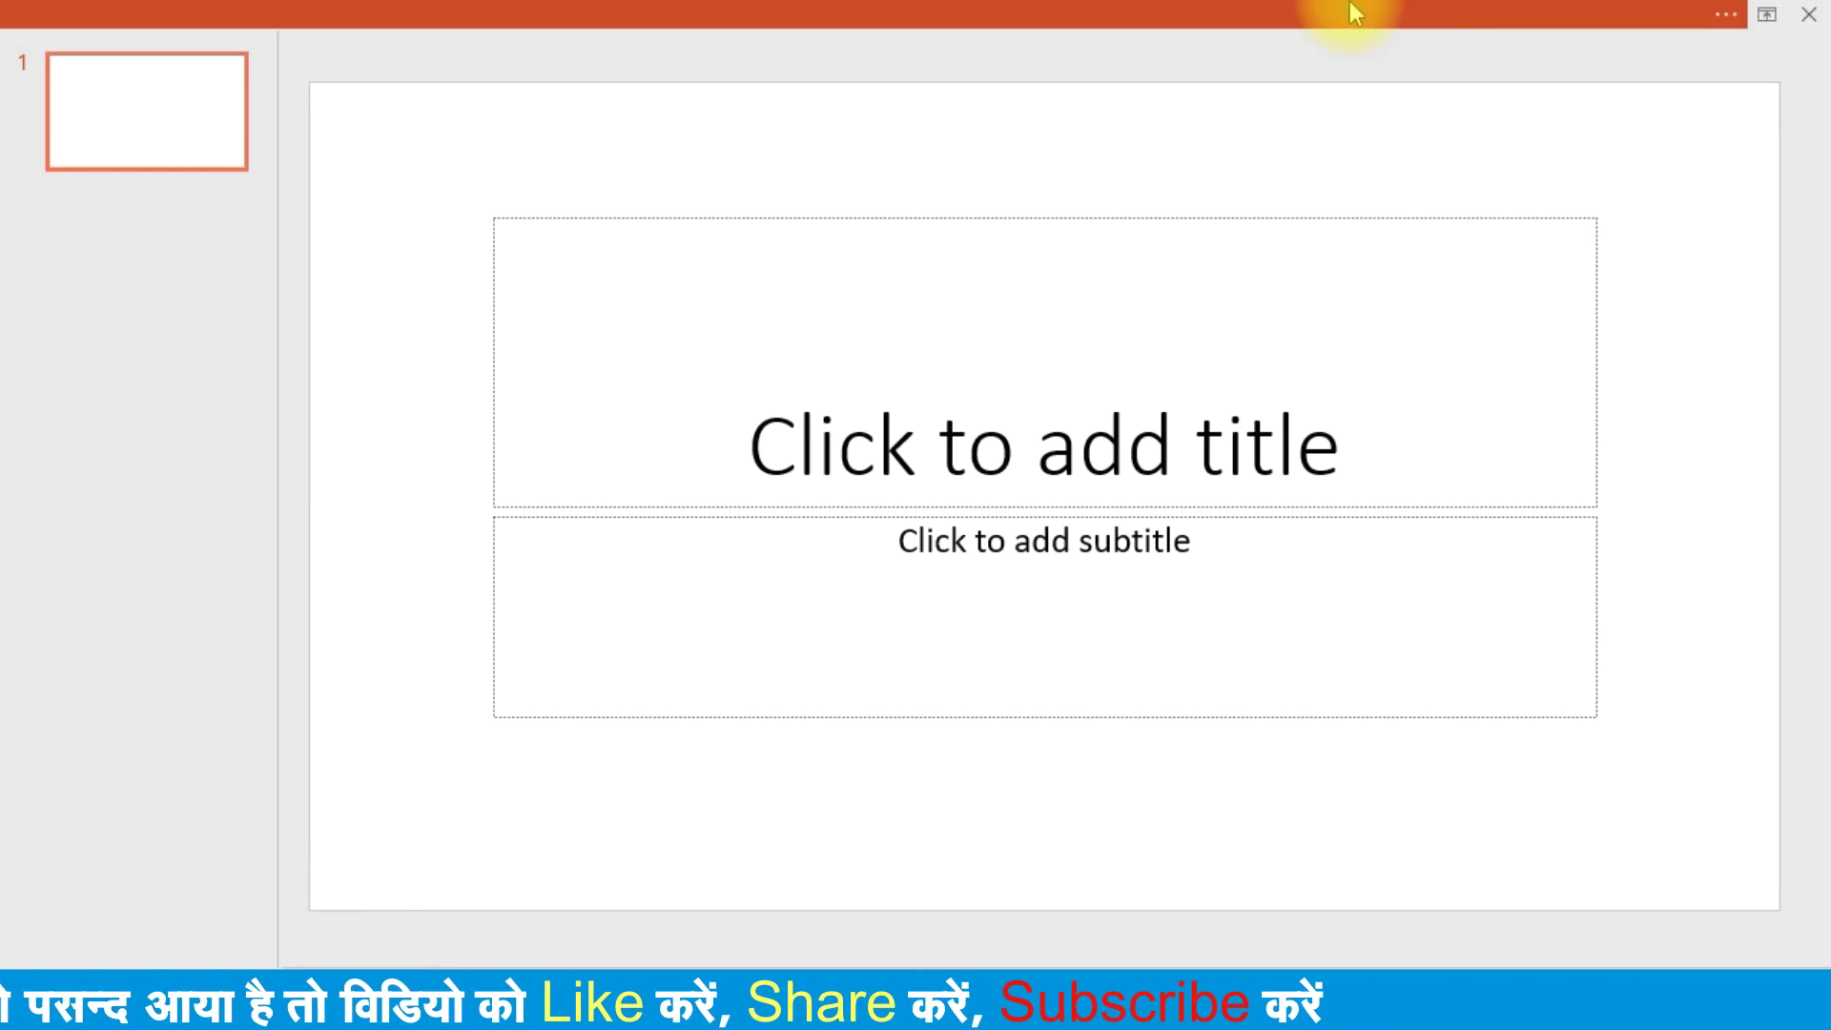
click(1350, 5)
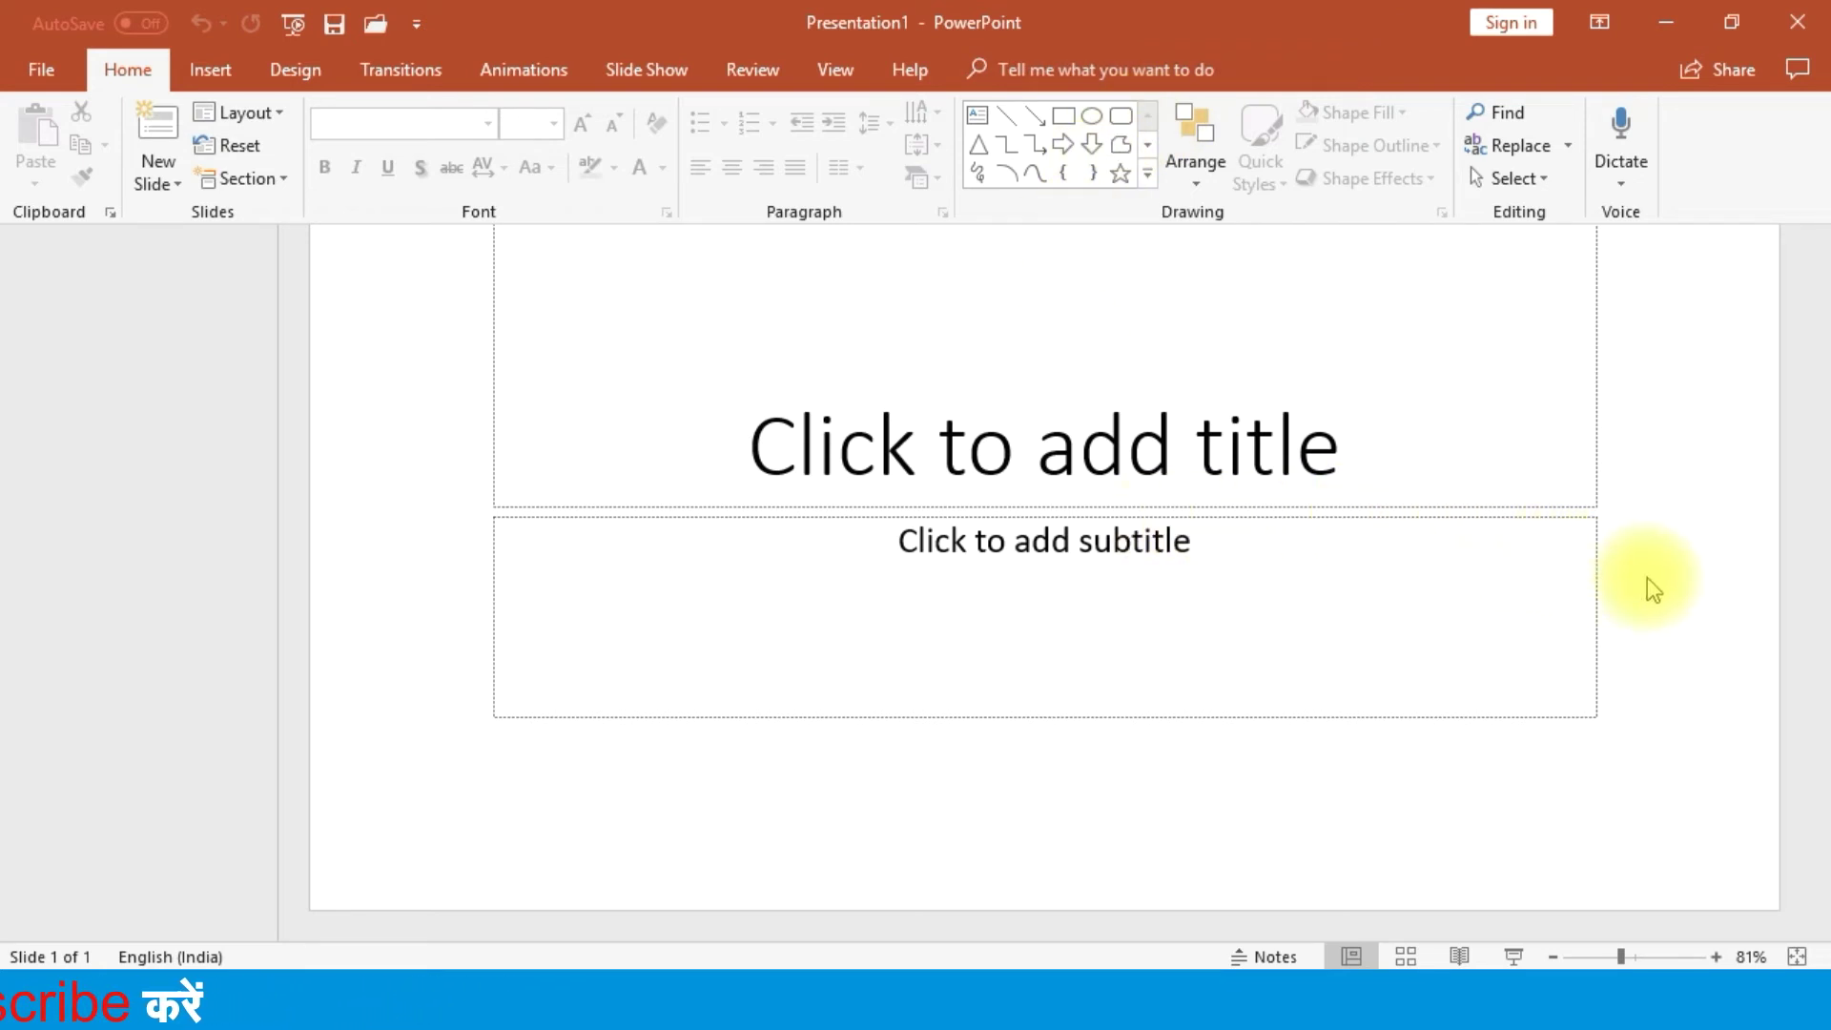
key(ctrl+shift+F1)
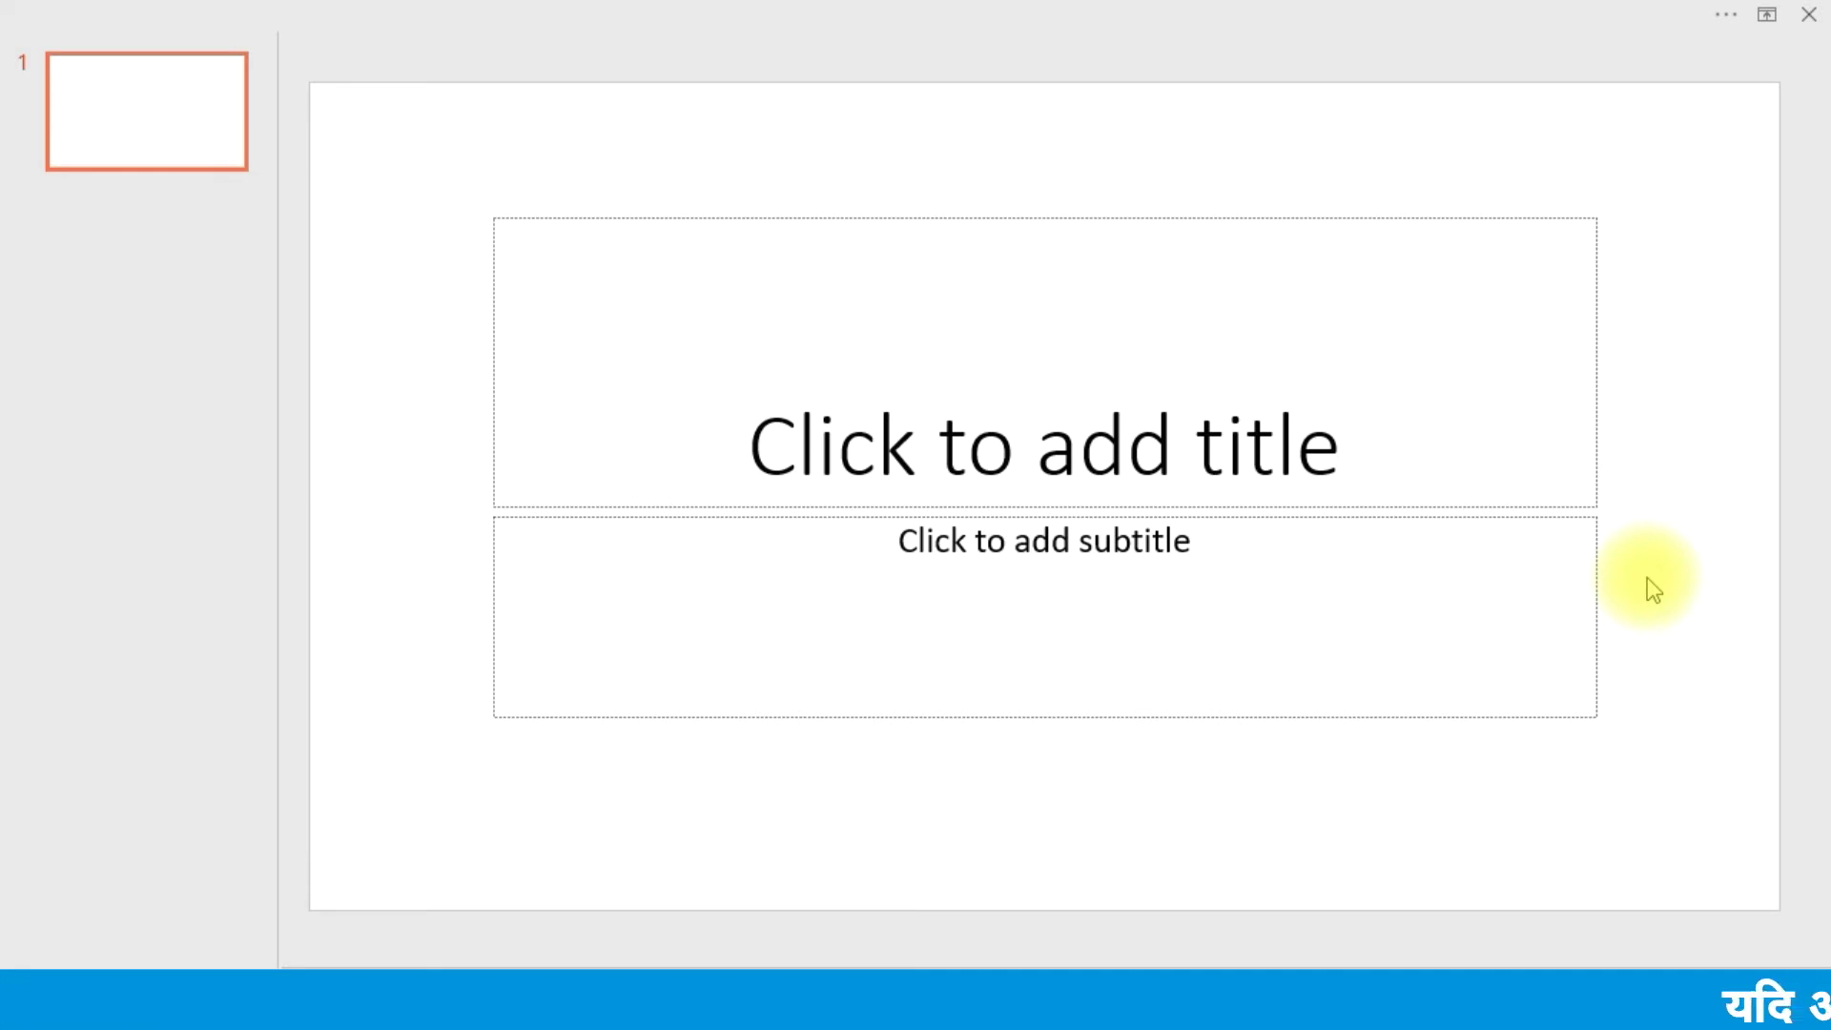
mouse_move(1511, 11)
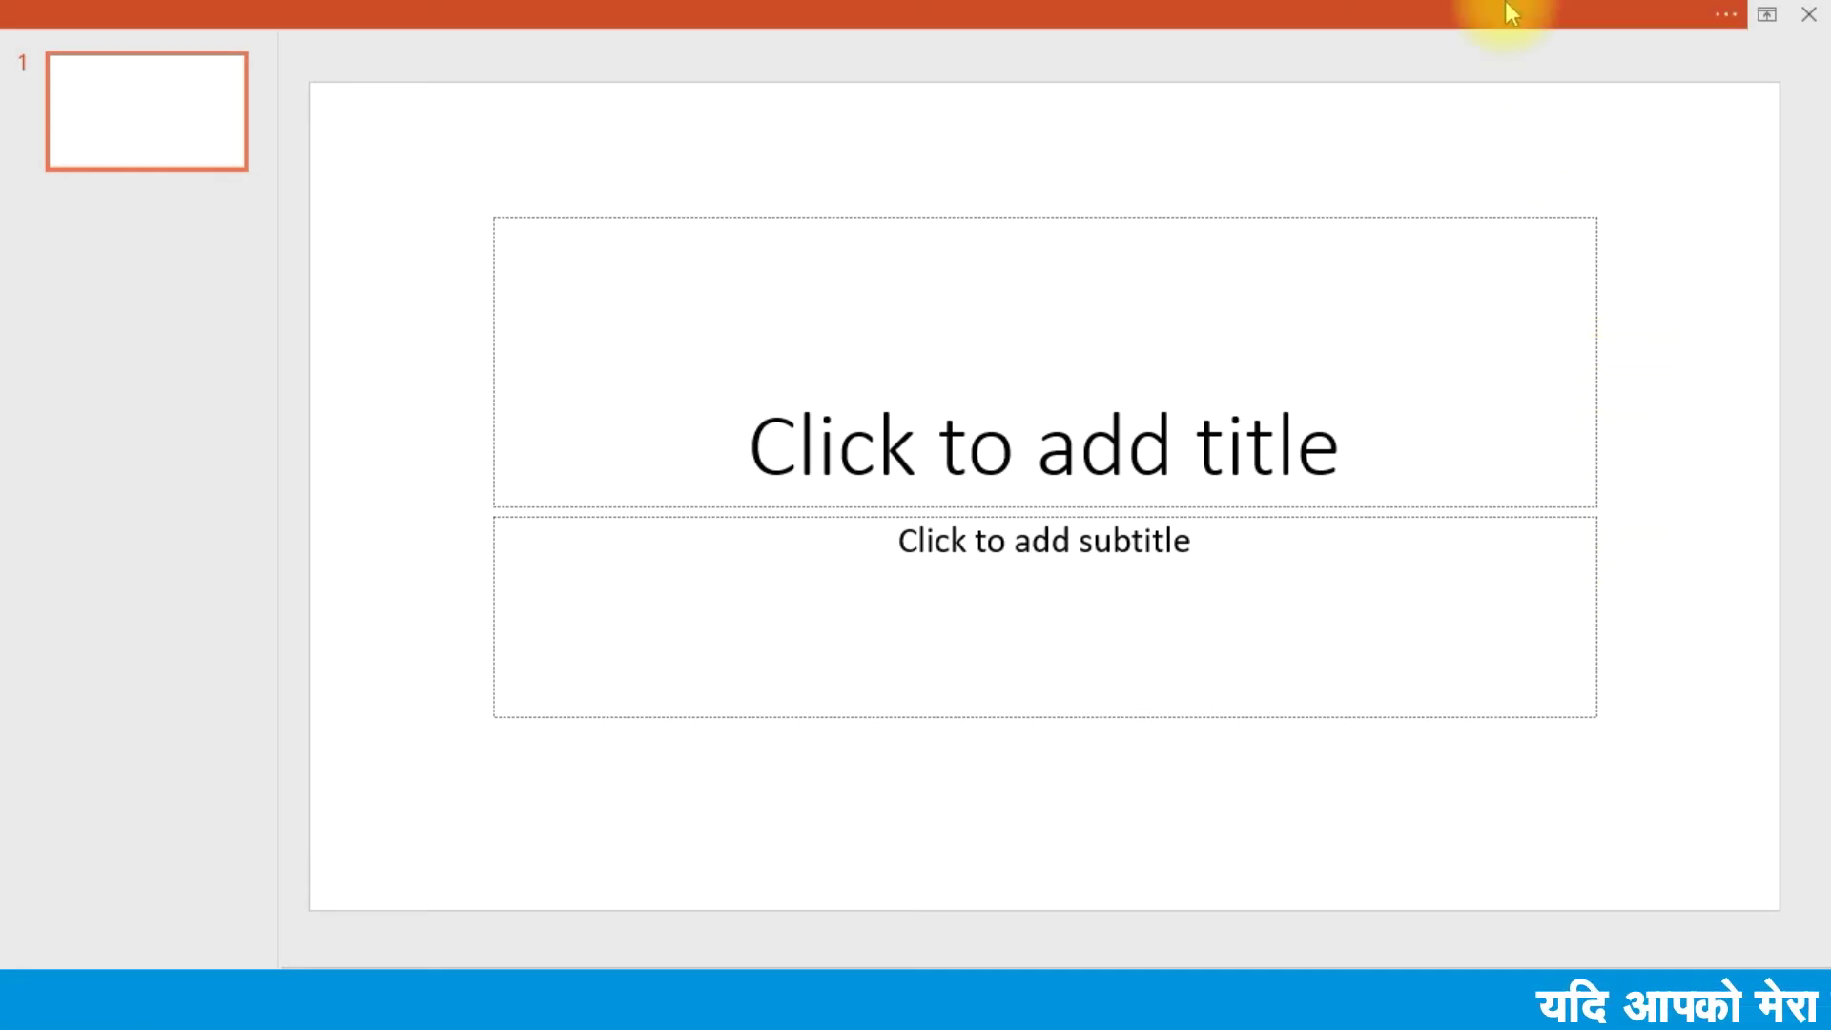
Switch the ribbon display to Show Tabs so only tab names appear.
click(1538, 8)
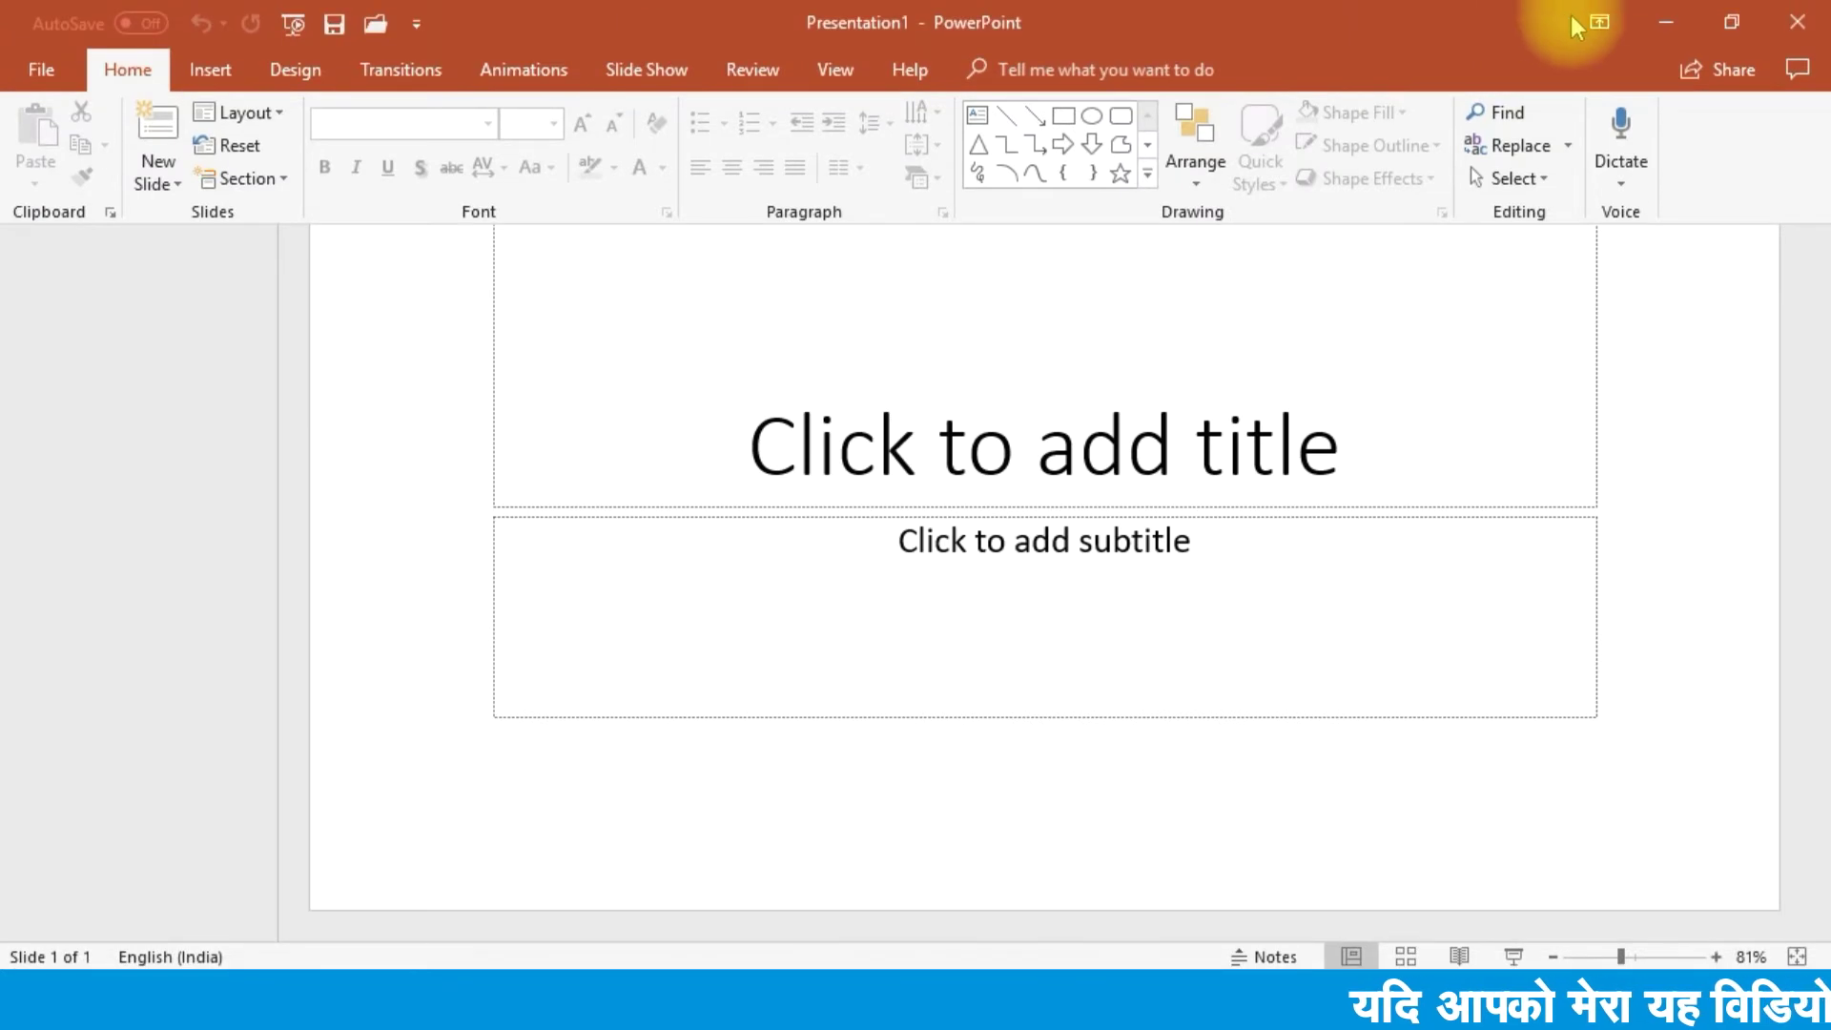
click(1602, 21)
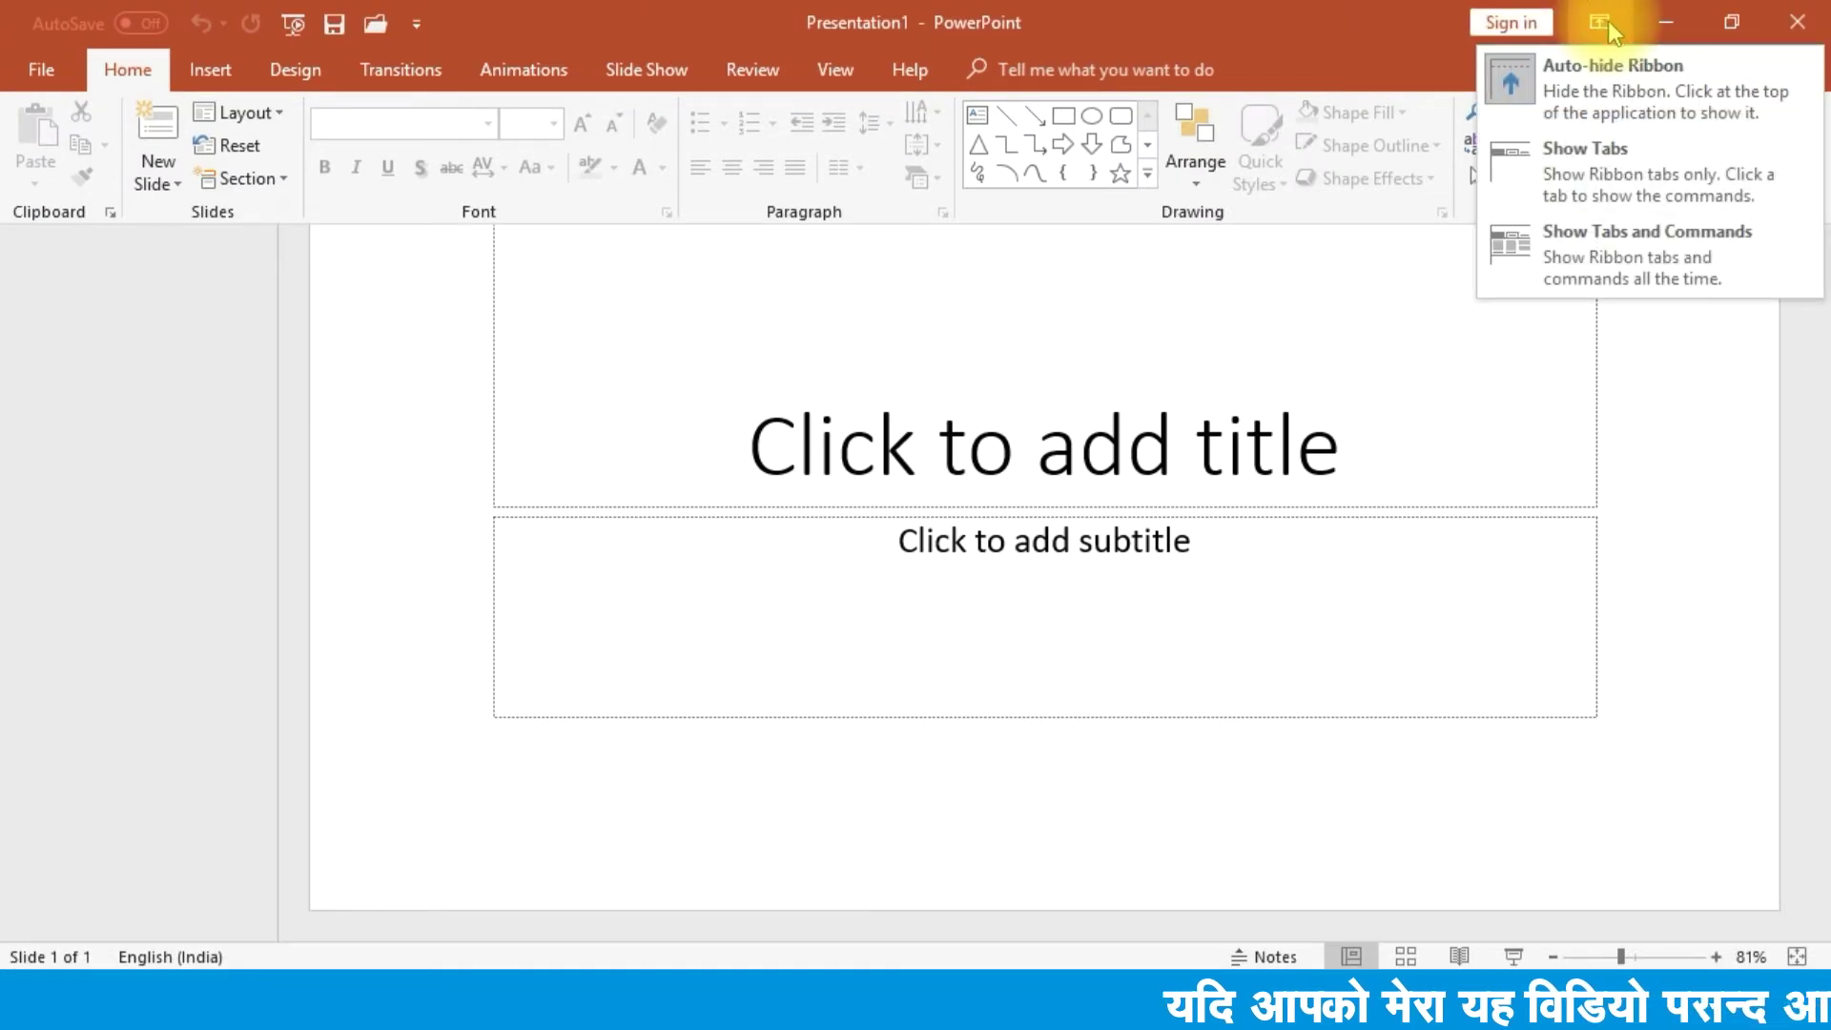
click(1584, 148)
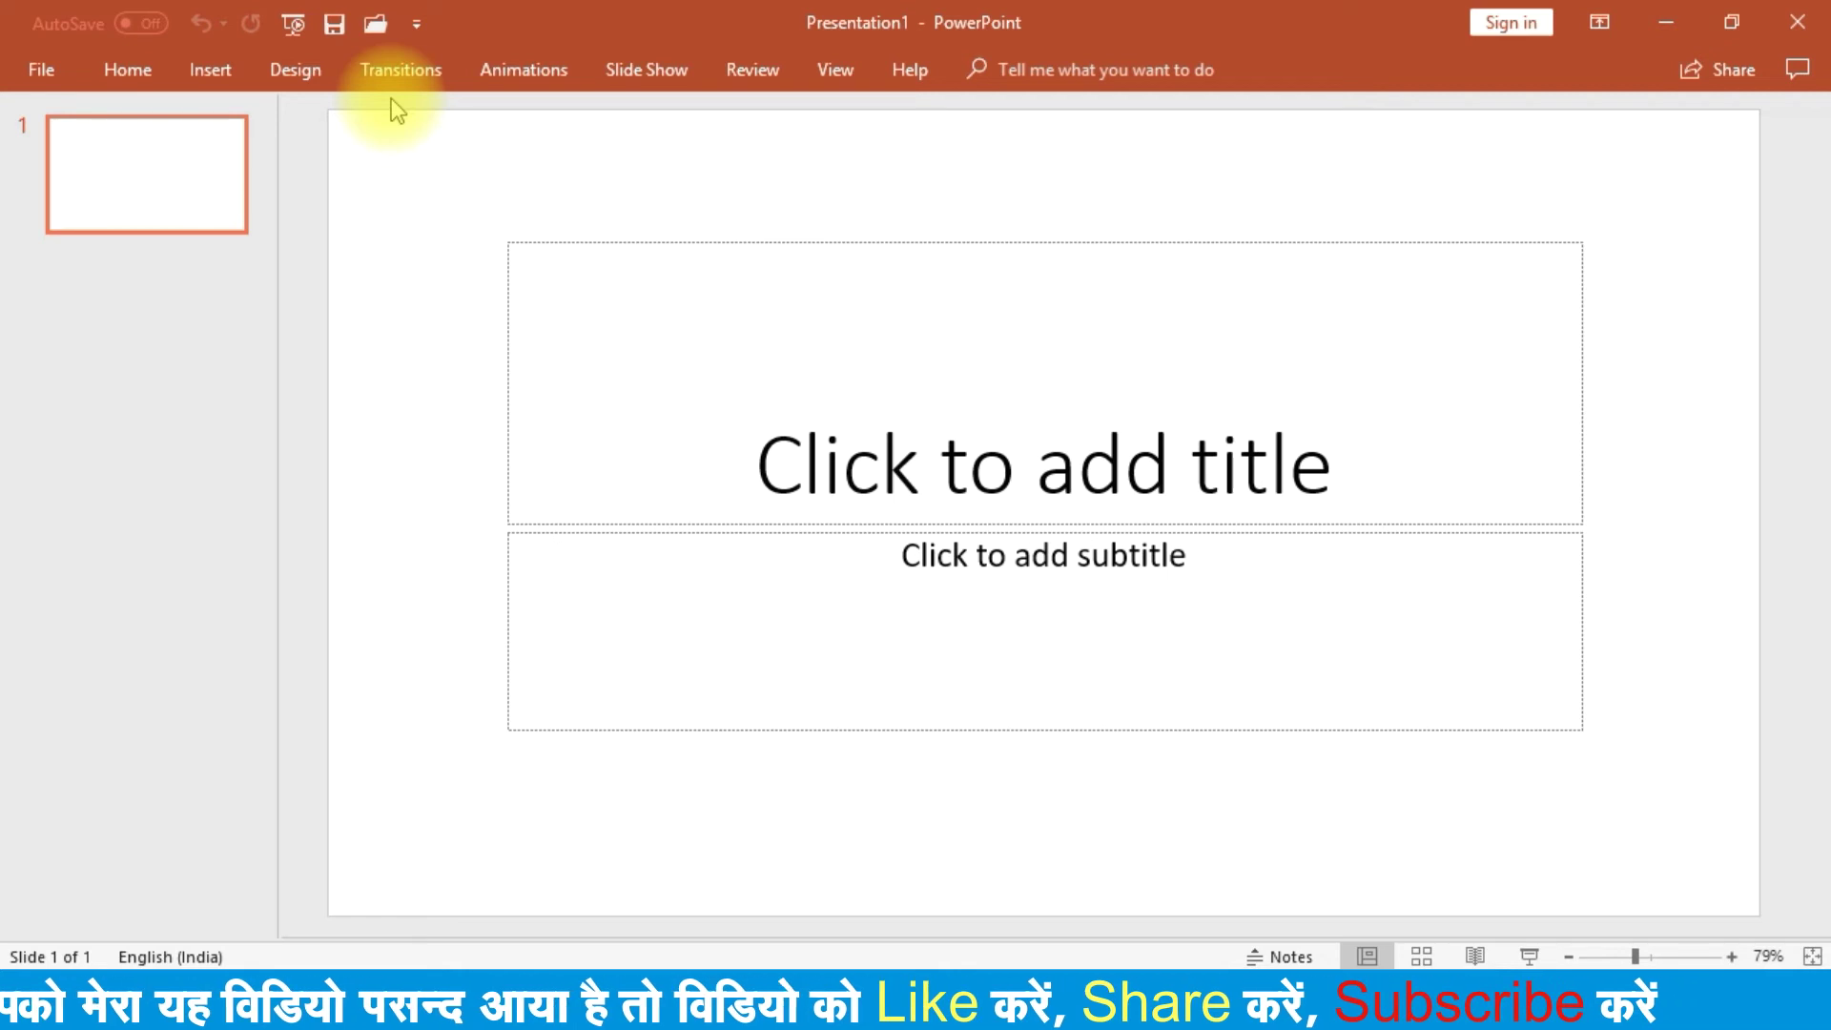
Peek at the Insert tab's commands, dismiss them, and reopen Ribbon Display Options.
click(220, 73)
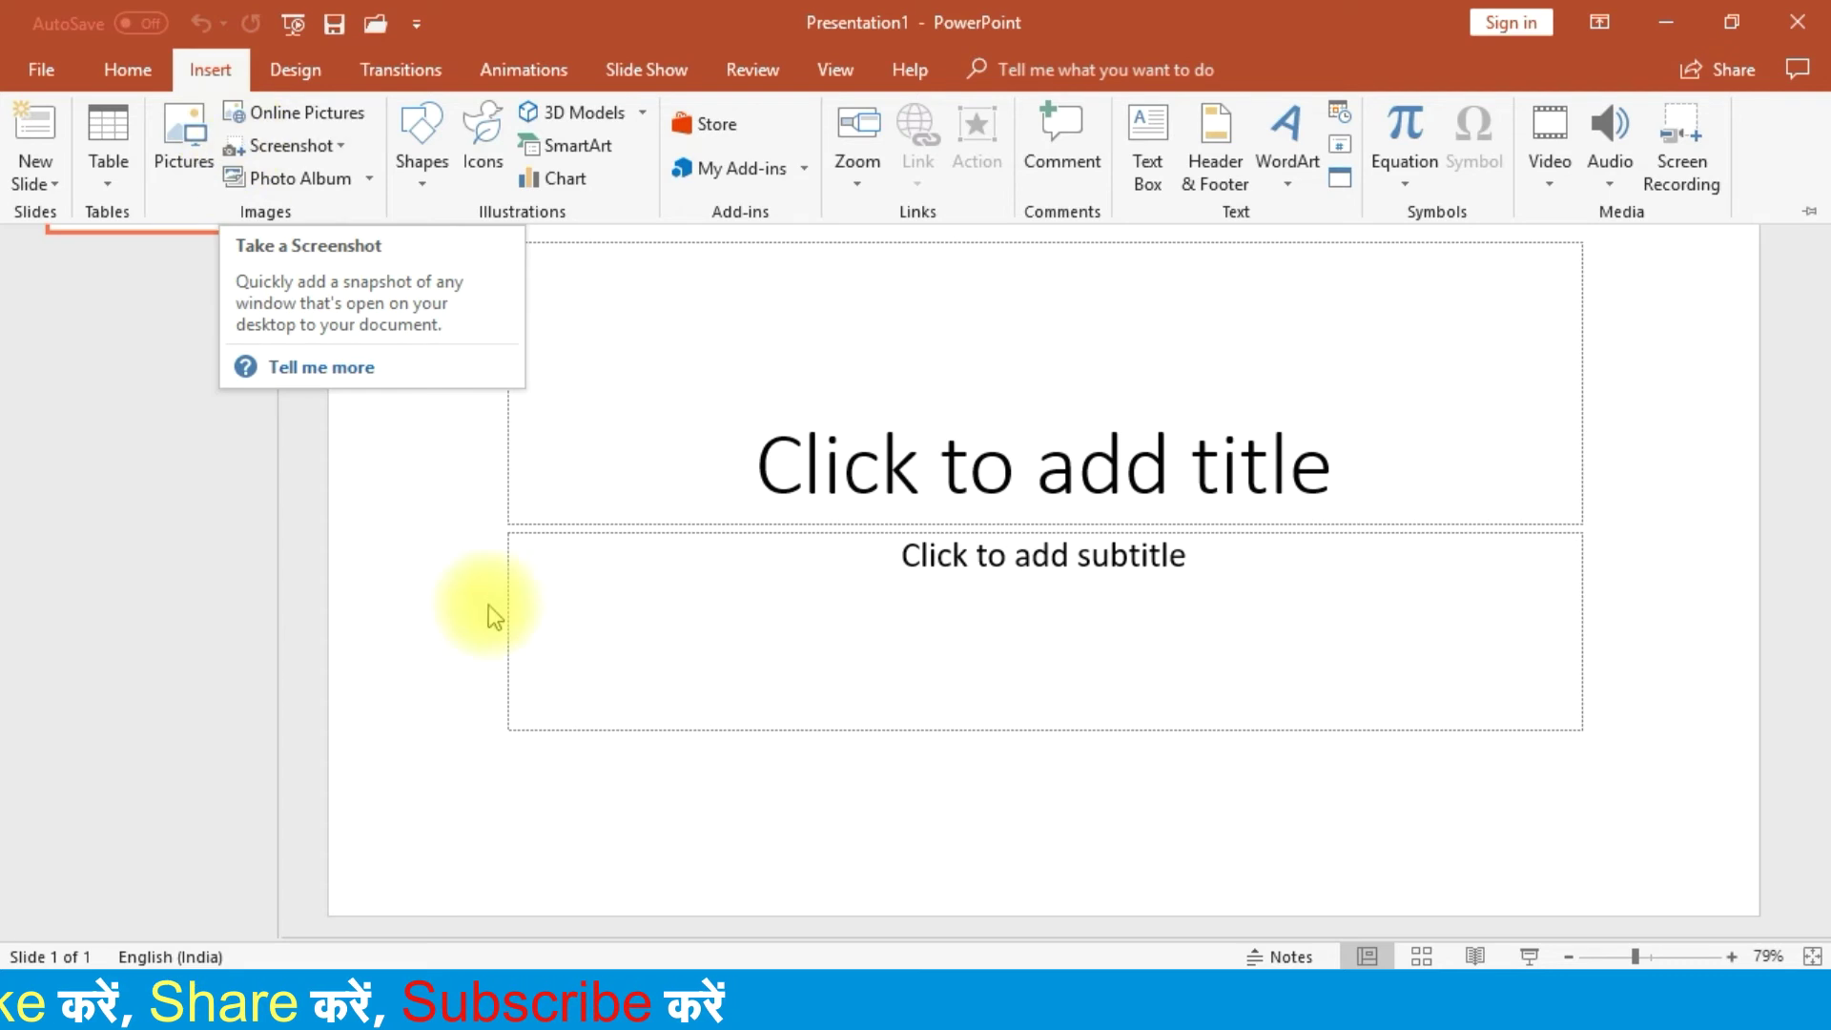
click(1709, 633)
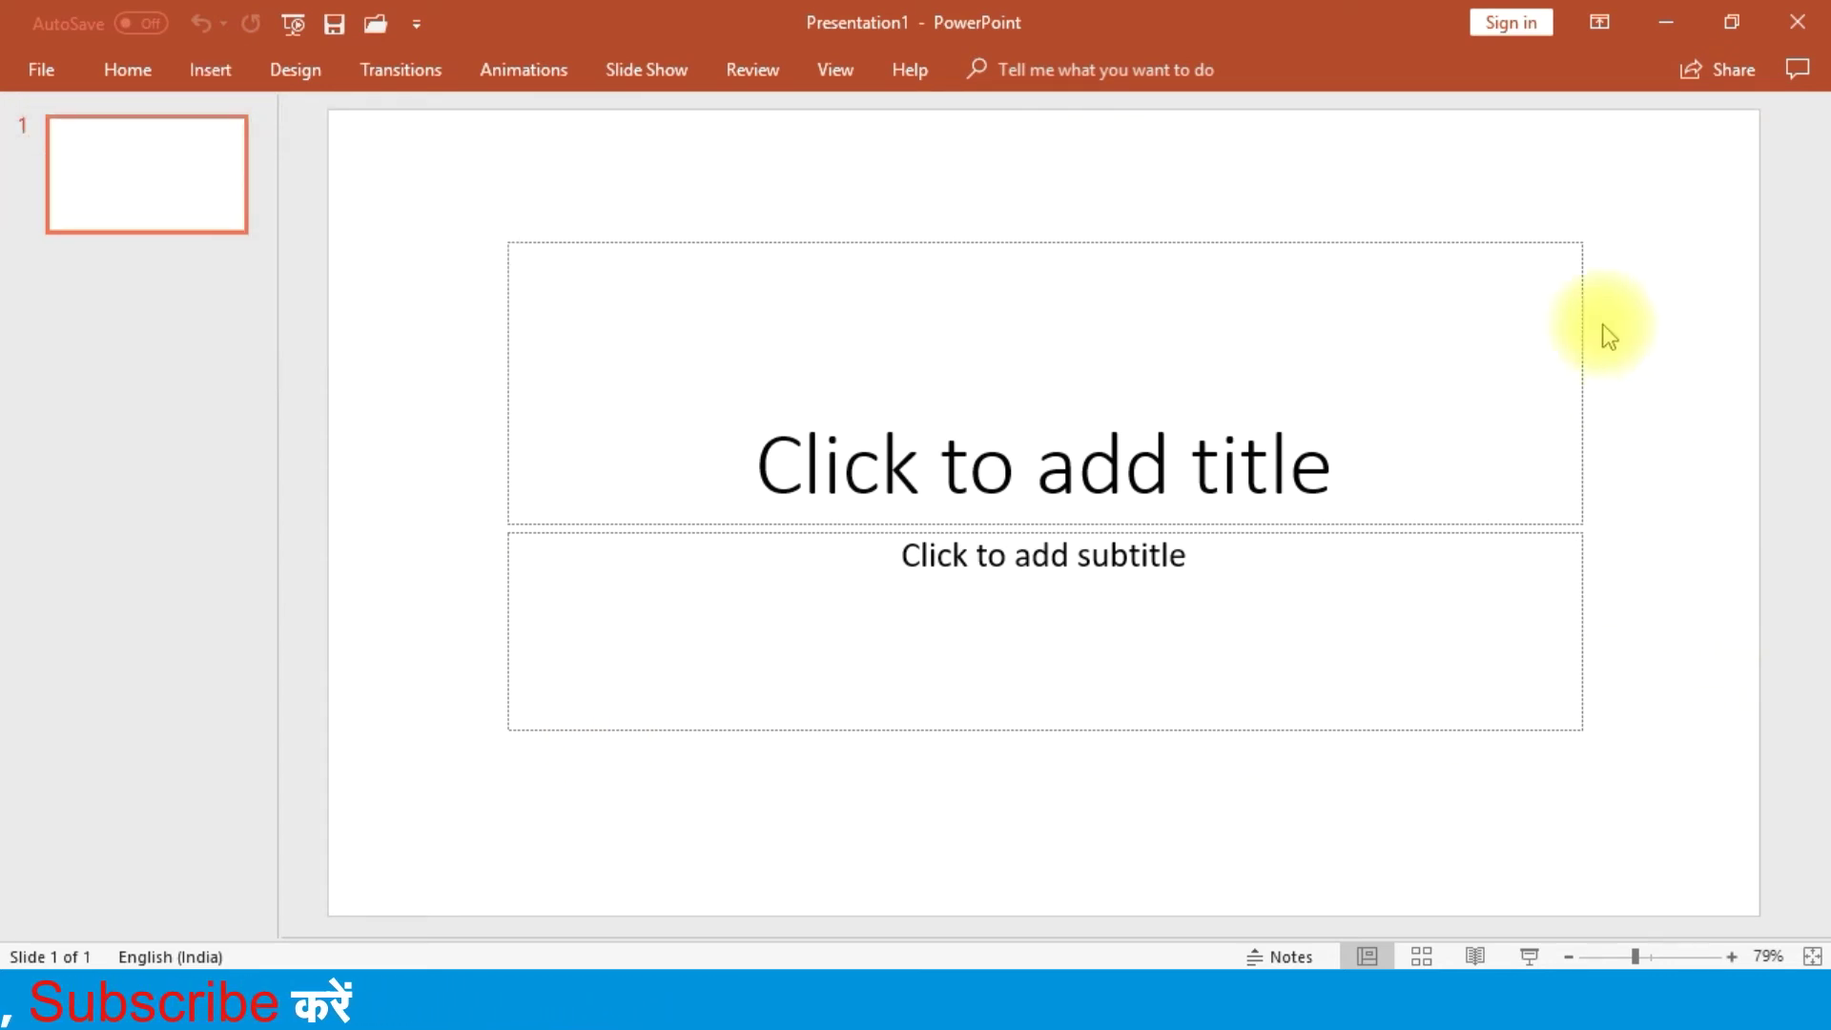
click(1603, 25)
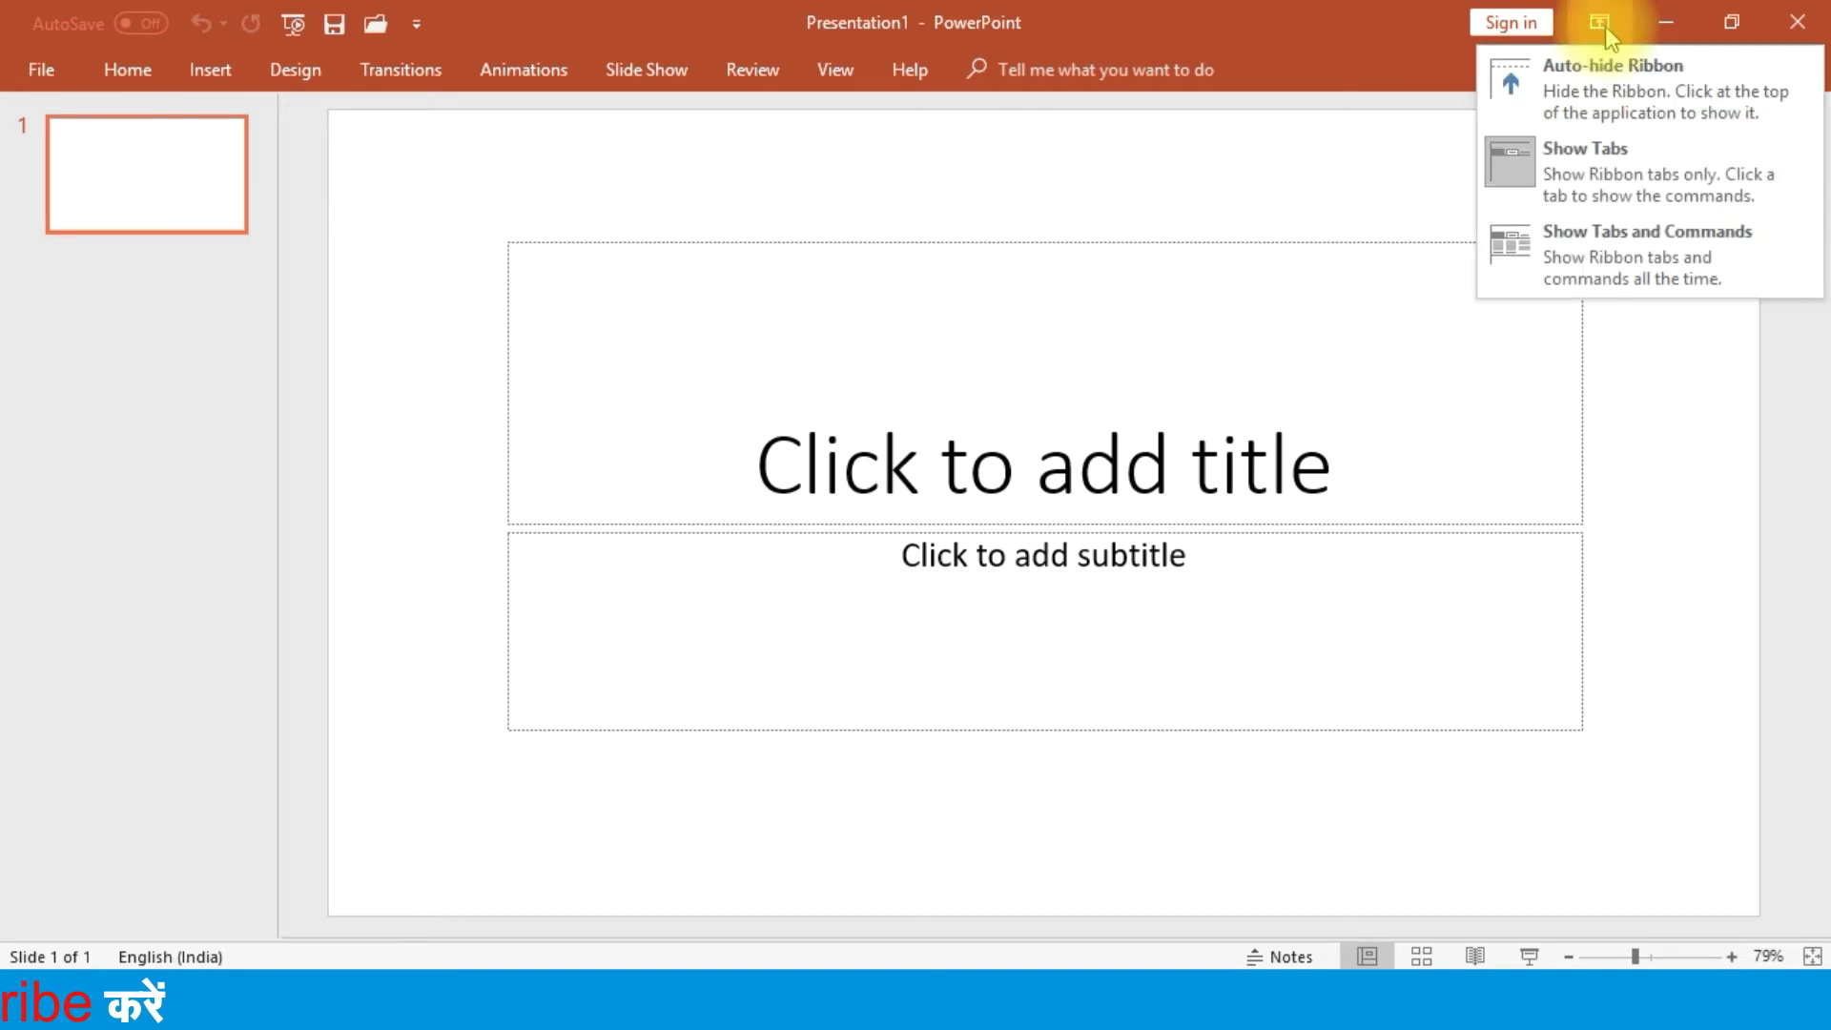
Choose Show Tabs and Commands to keep the ribbon visible, then select slide 1.
click(1621, 248)
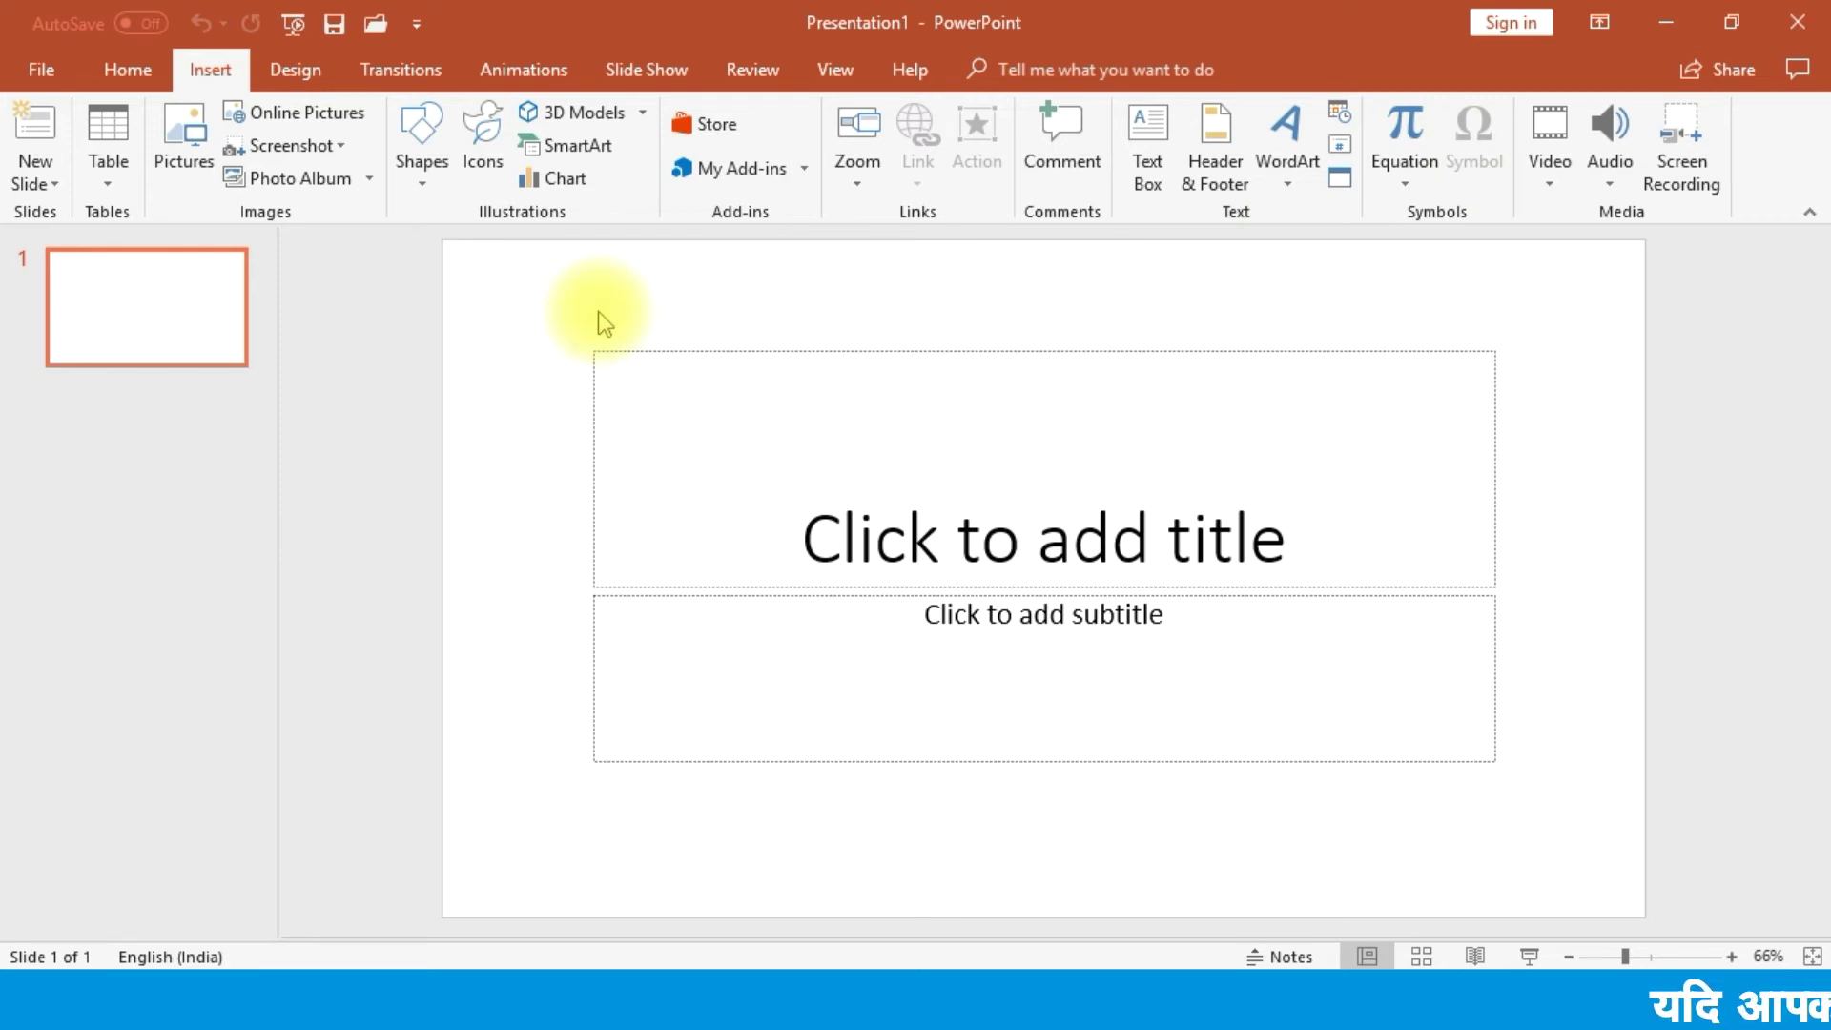
click(67, 288)
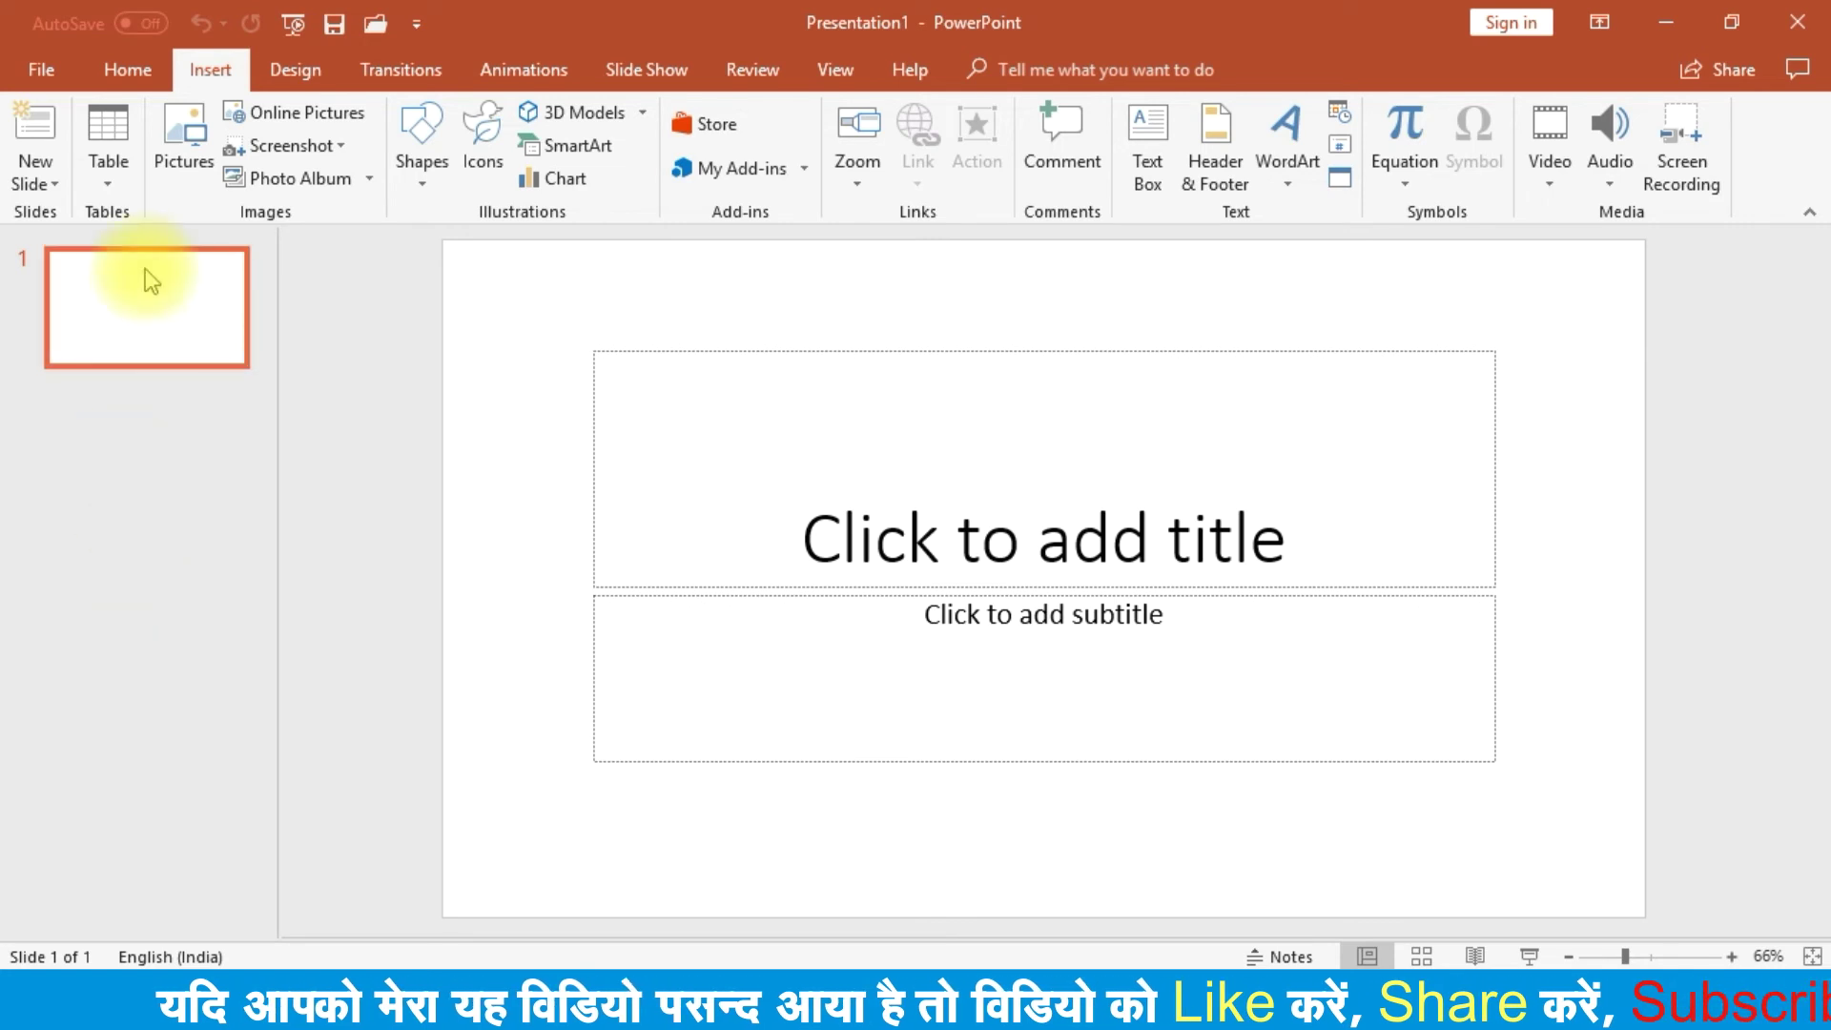
Add new slides after slide 1 in the thumbnail pane.
click(154, 402)
key(Return)
key(Return)
key(Return)
click(134, 563)
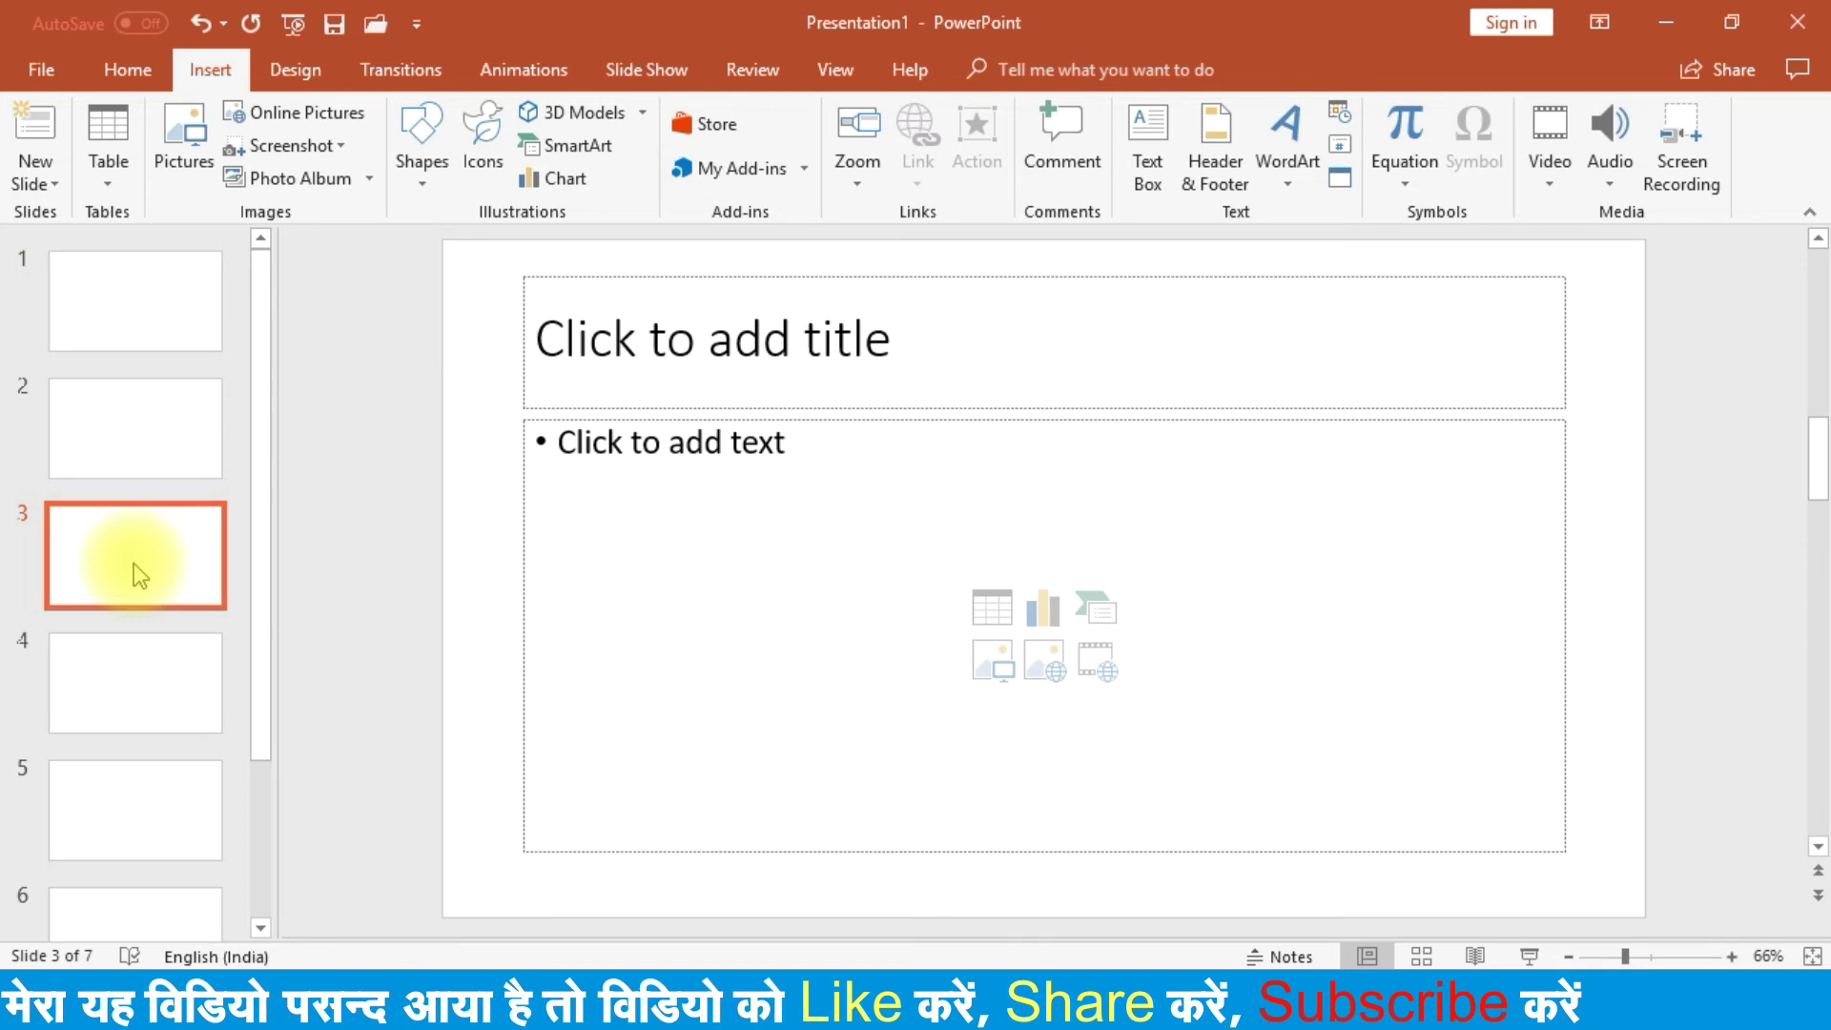
Browse slides 1 through 5 by thumbnail, then scroll down the slide pane.
click(186, 288)
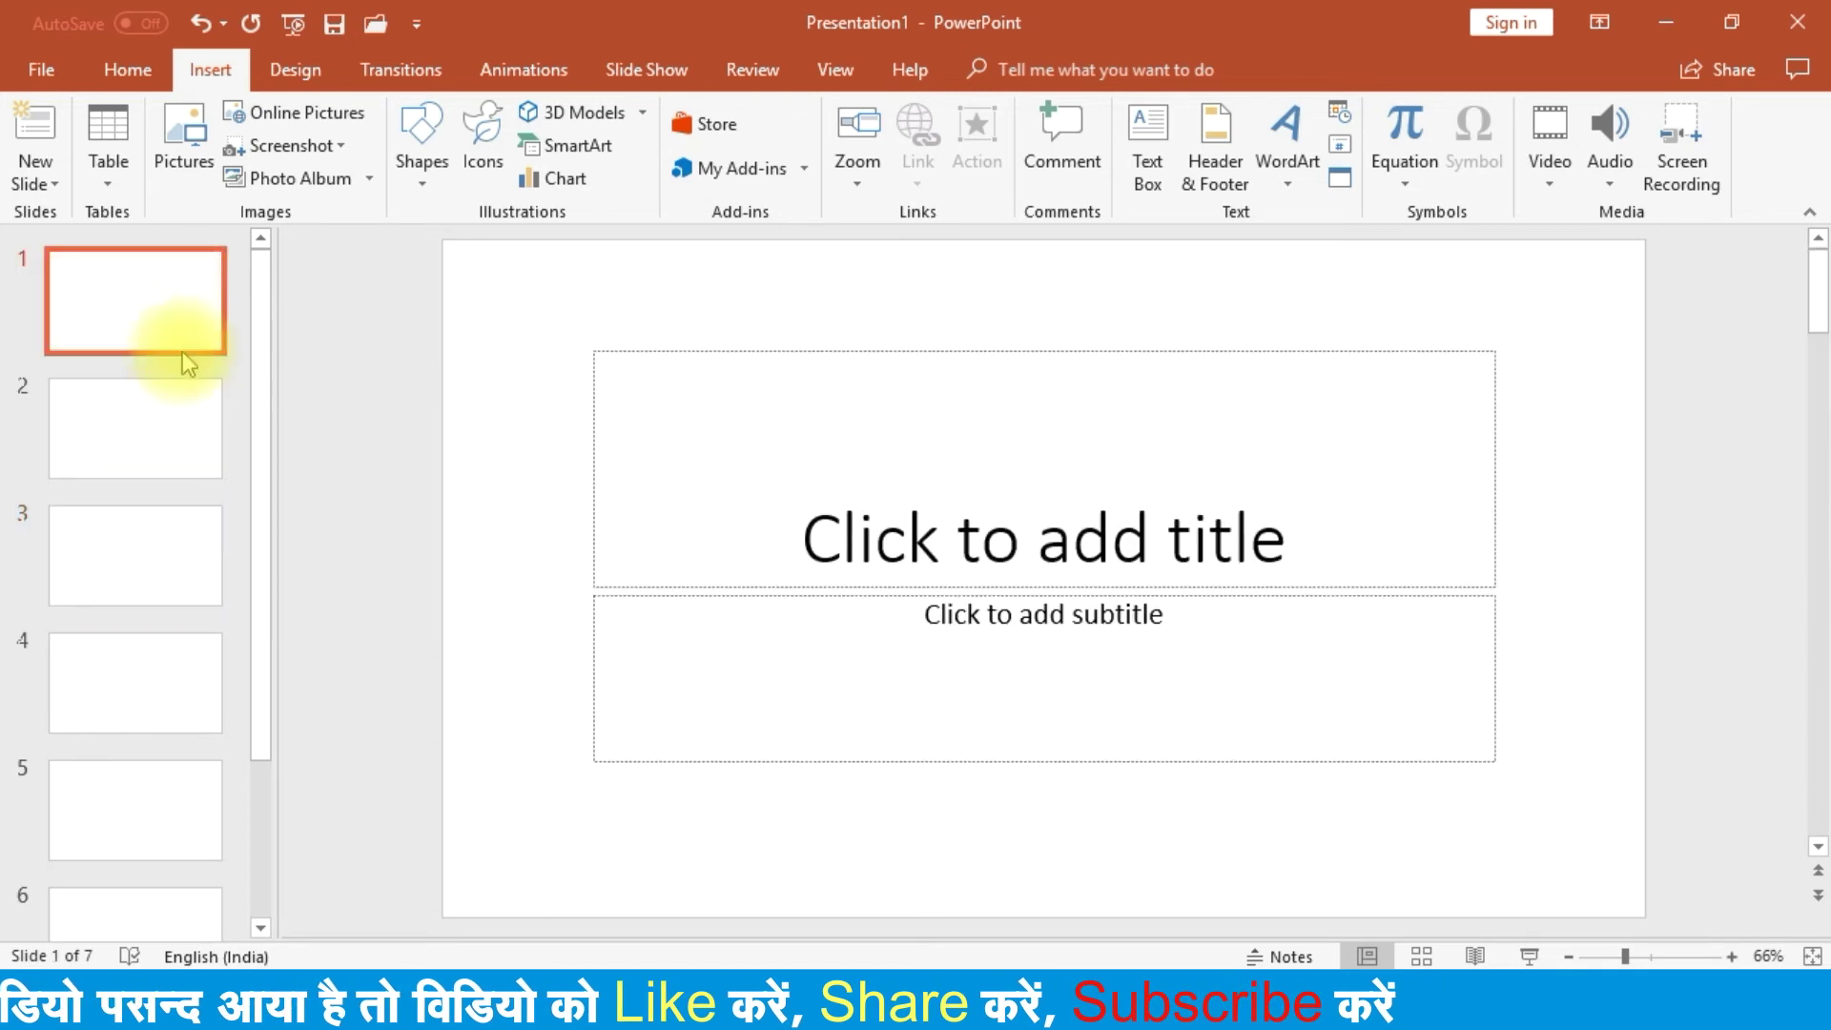
click(169, 398)
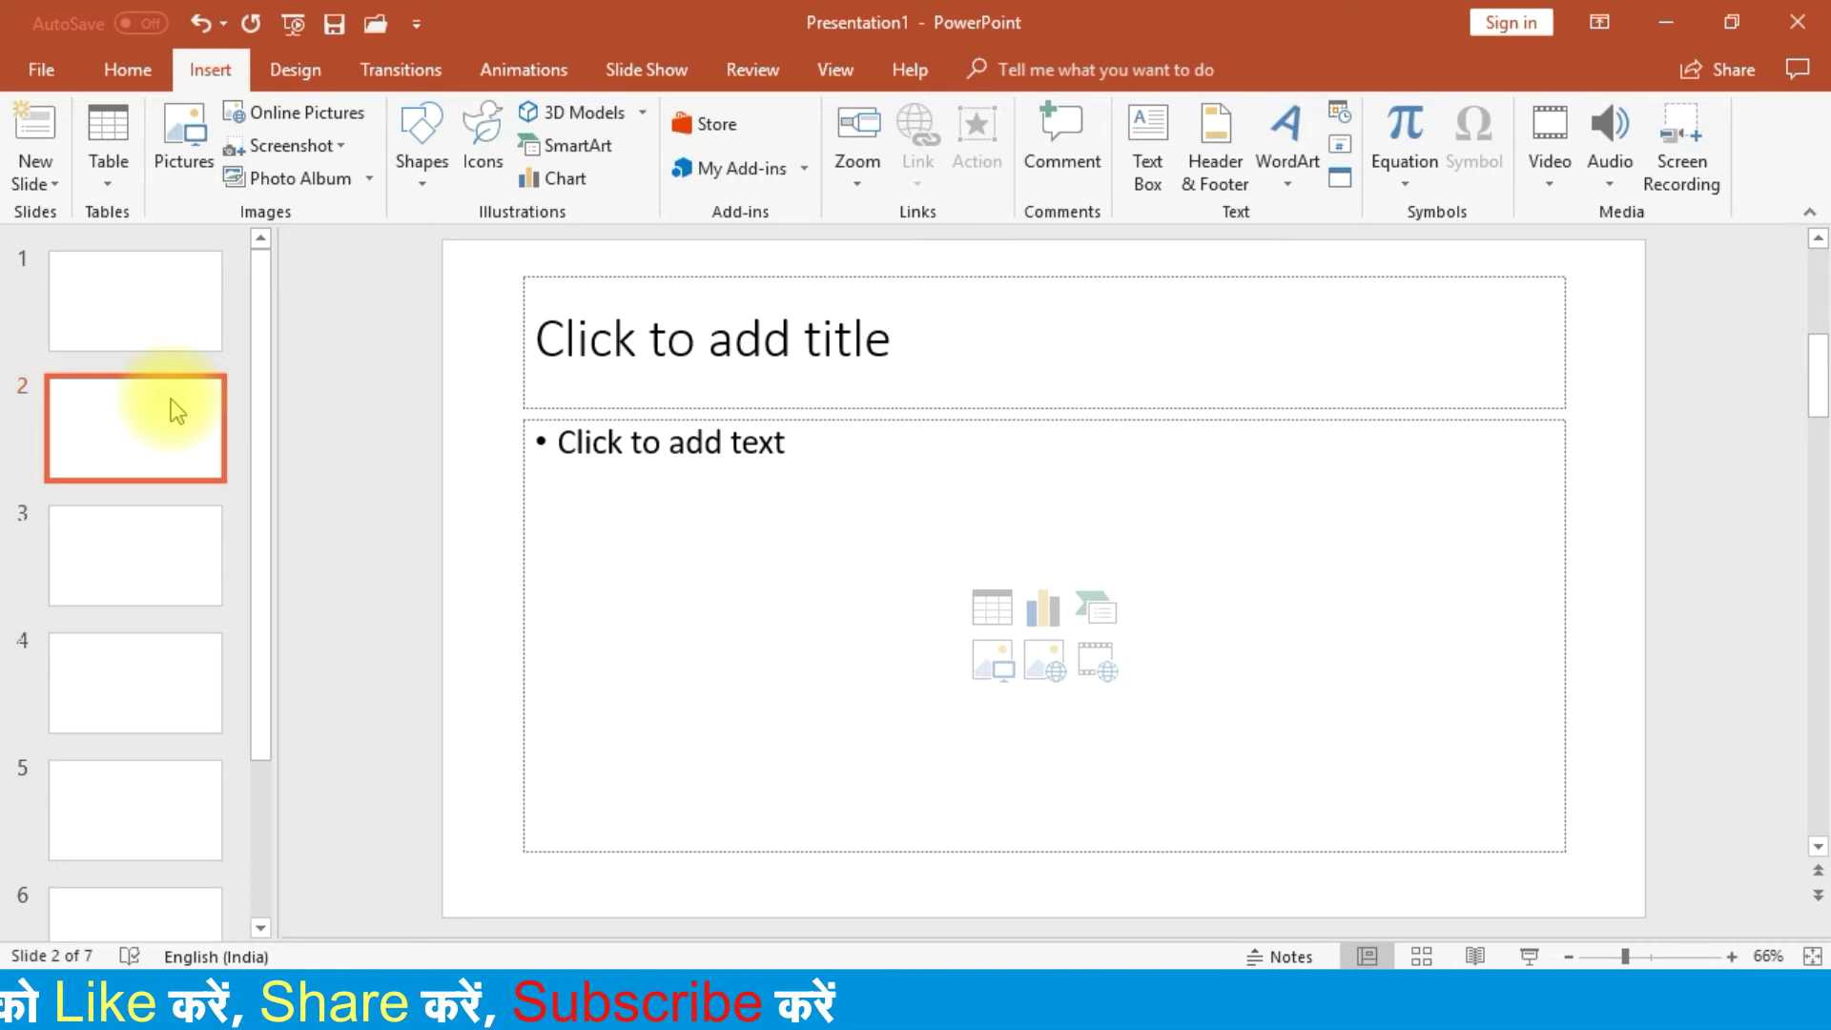
click(141, 536)
click(114, 687)
click(124, 879)
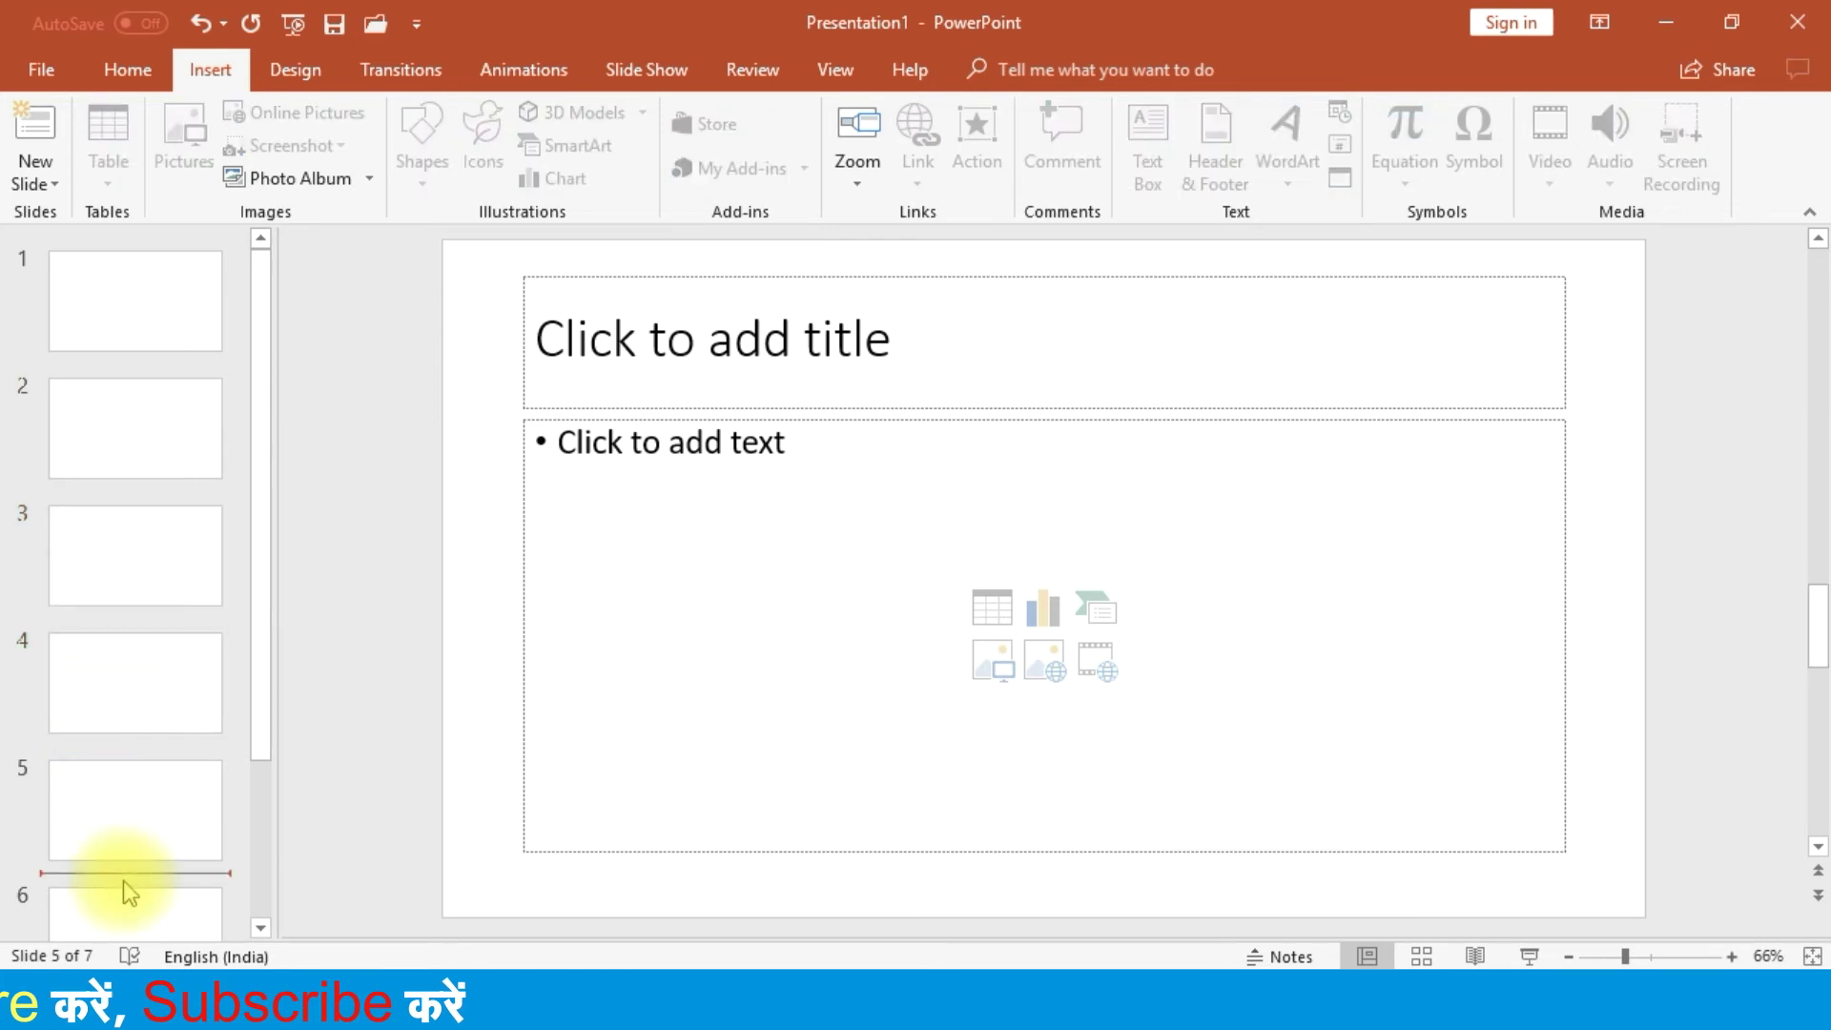
click(151, 775)
click(221, 423)
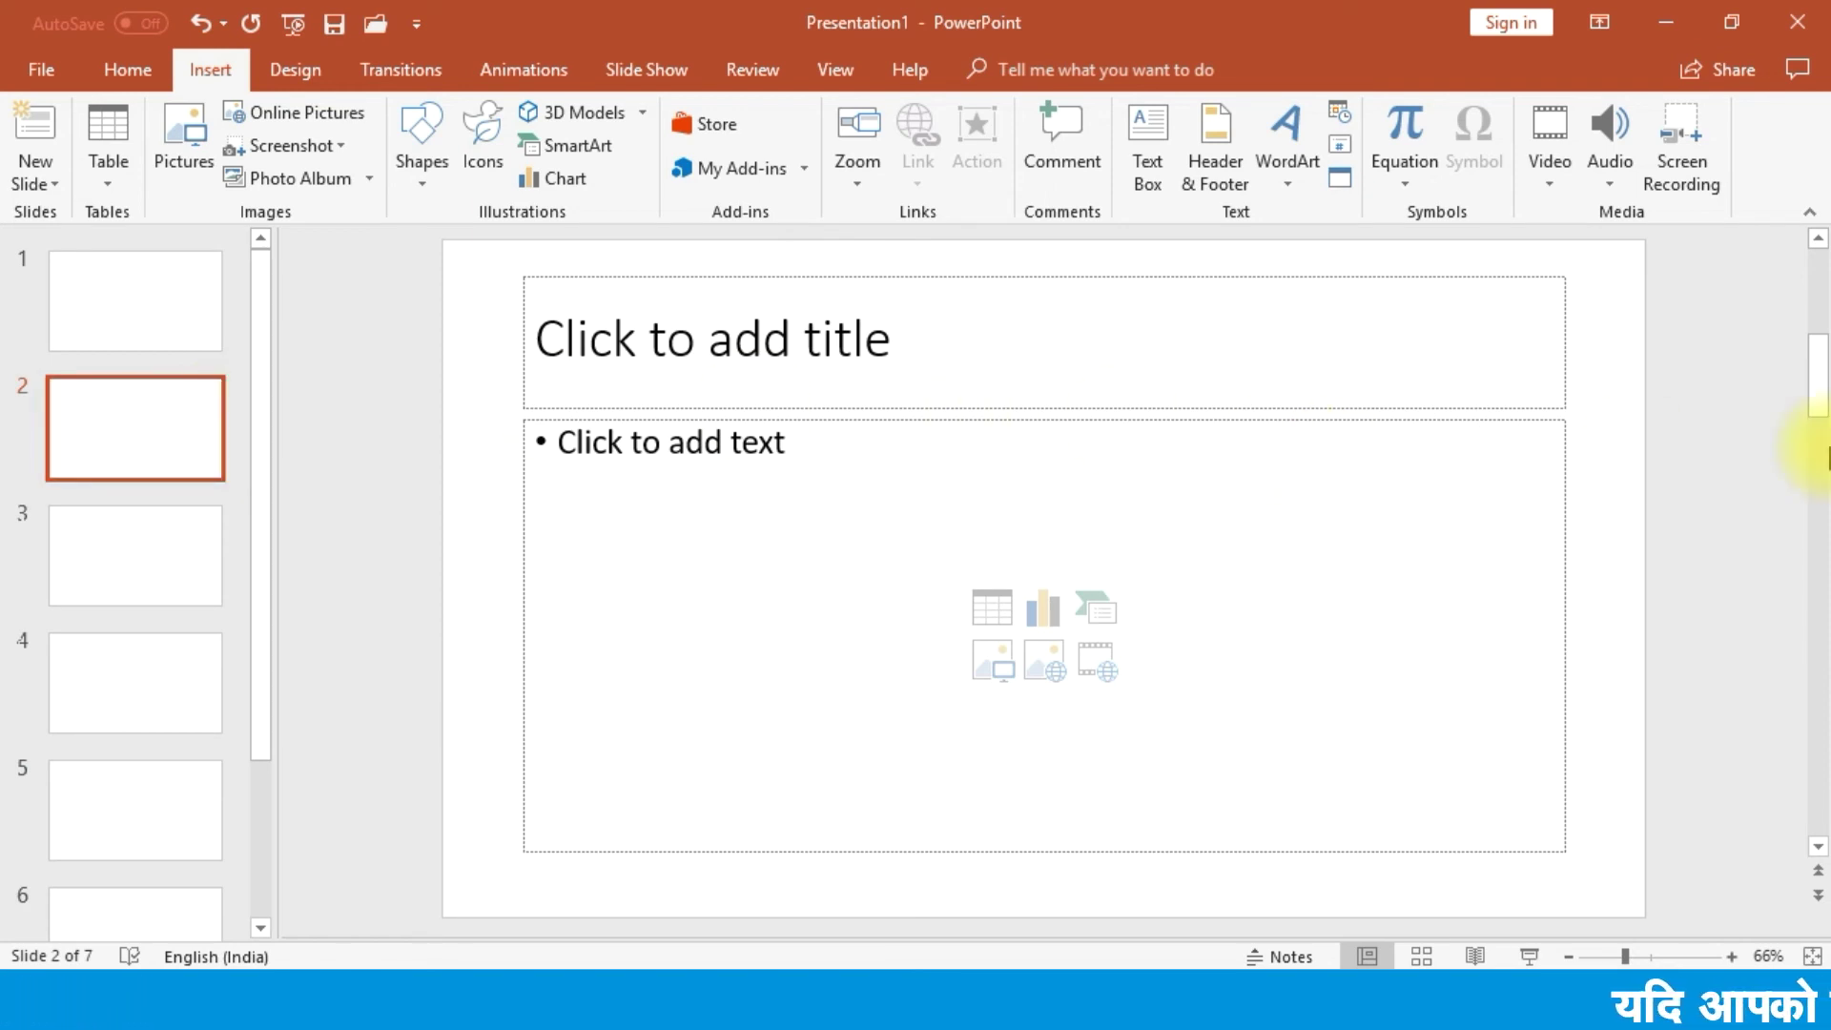
mouse_move(1823, 391)
mouse_down()
mouse_move(1823, 307)
mouse_move(1819, 503)
mouse_up()
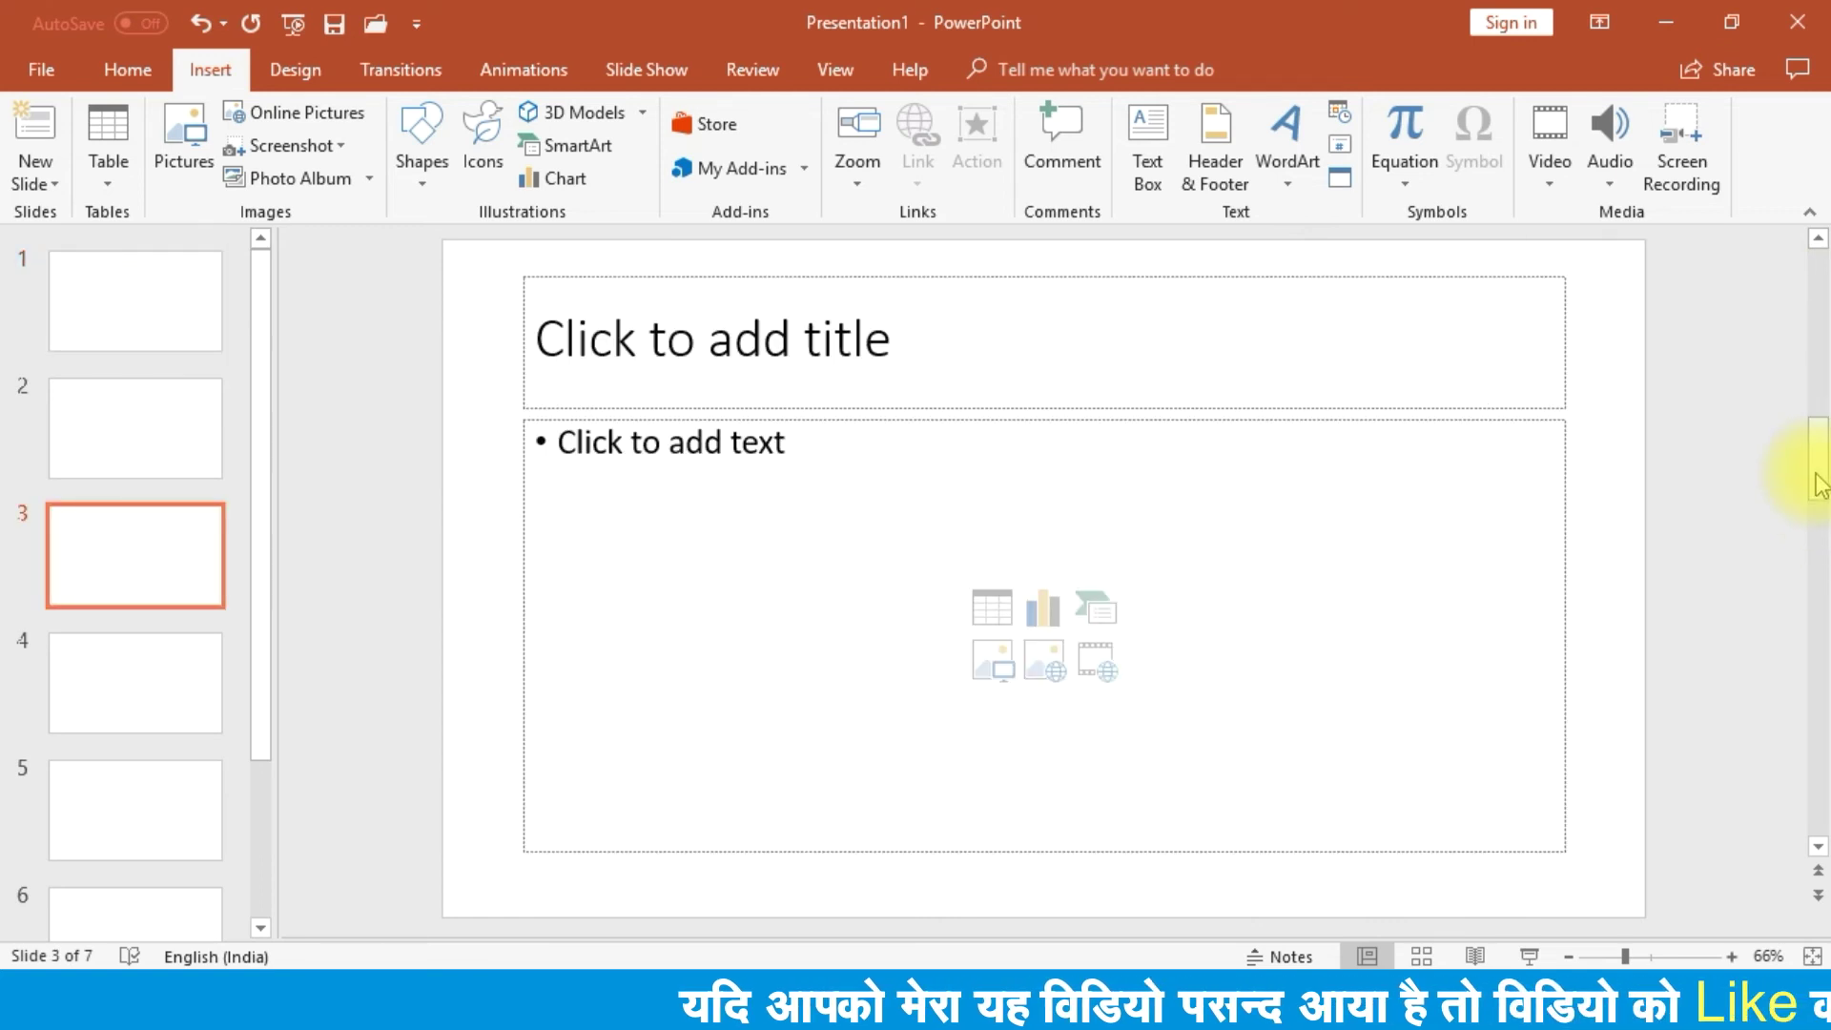
drag(1821, 485, 1821, 541)
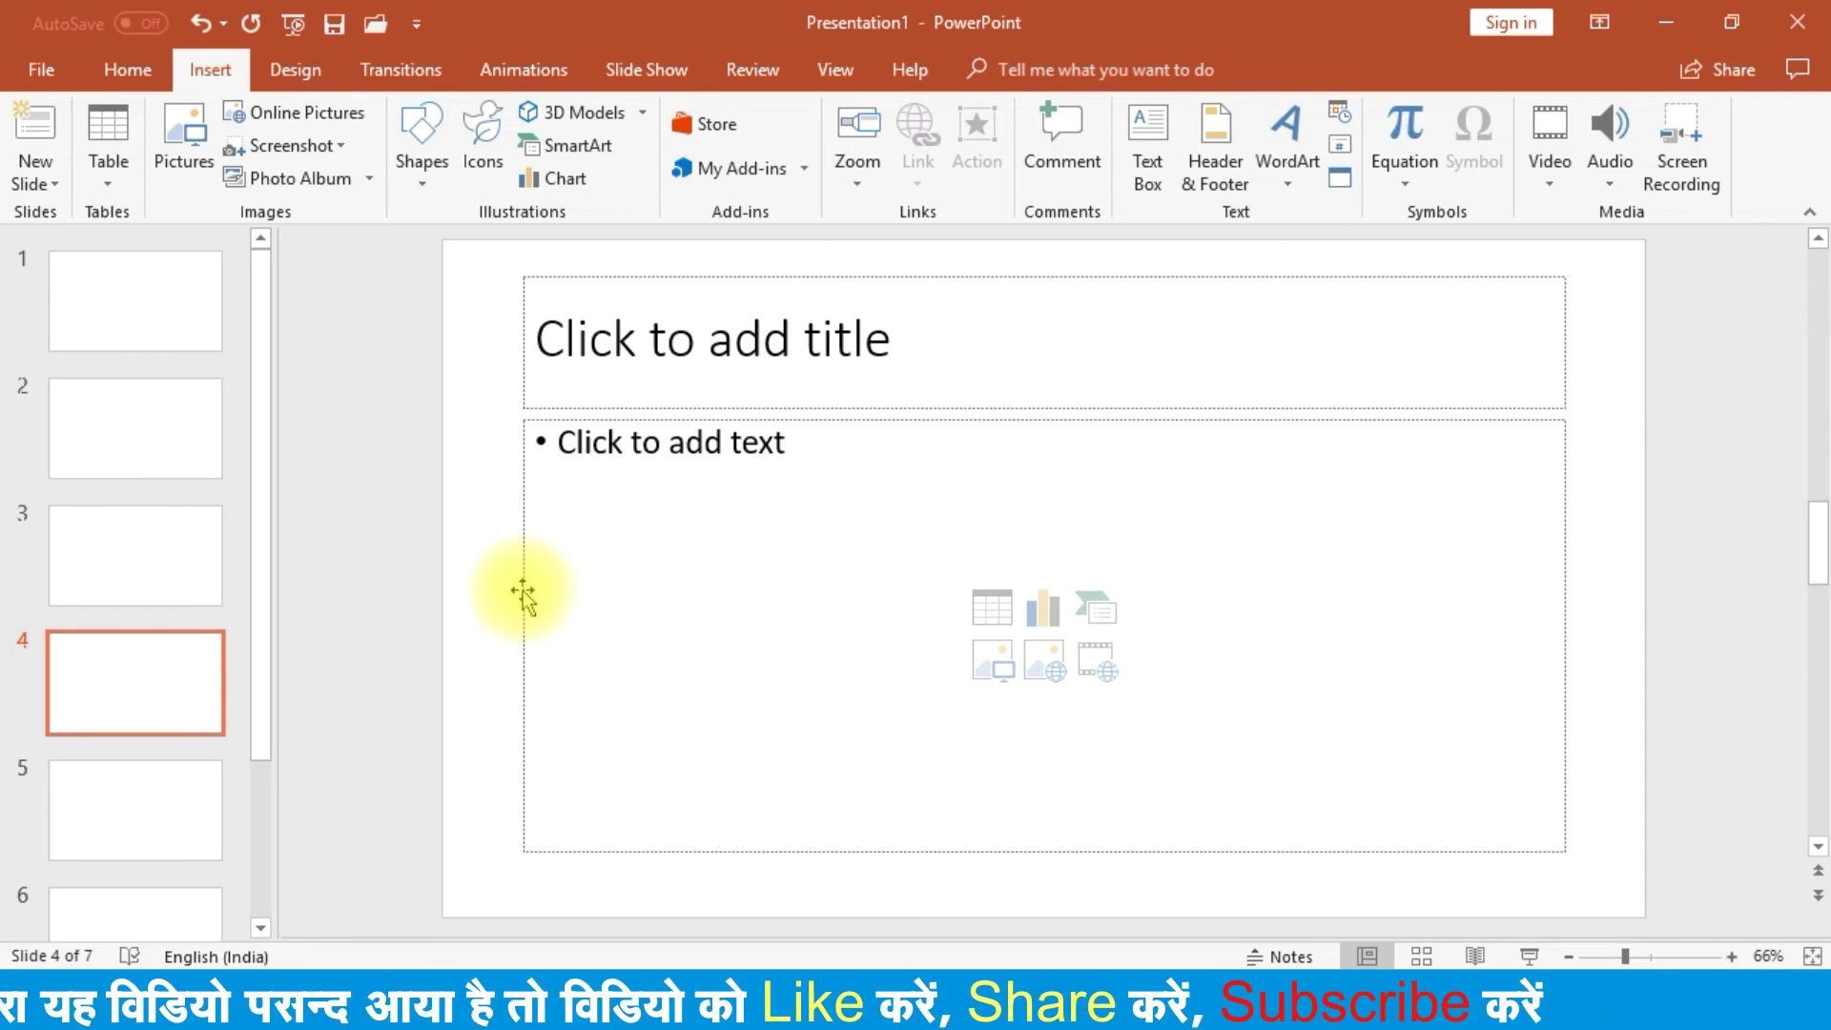
Select slide 3 and delete it.
click(165, 570)
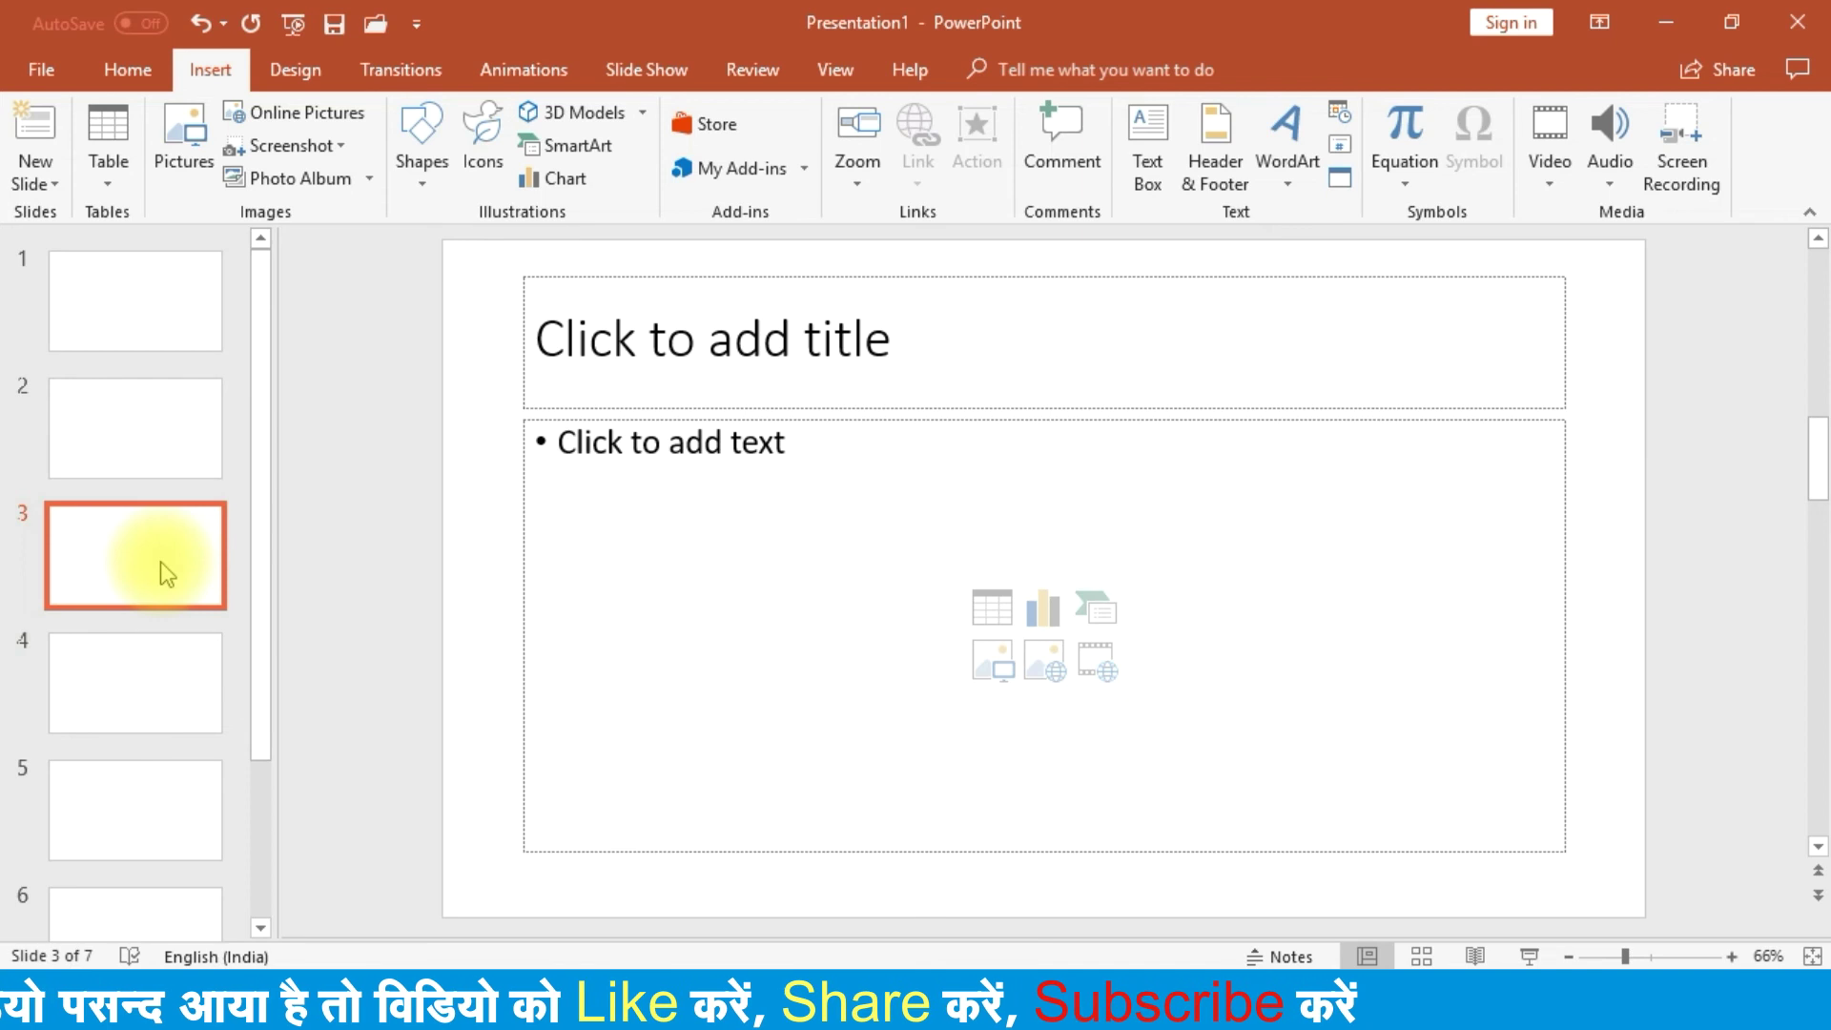
key(Delete)
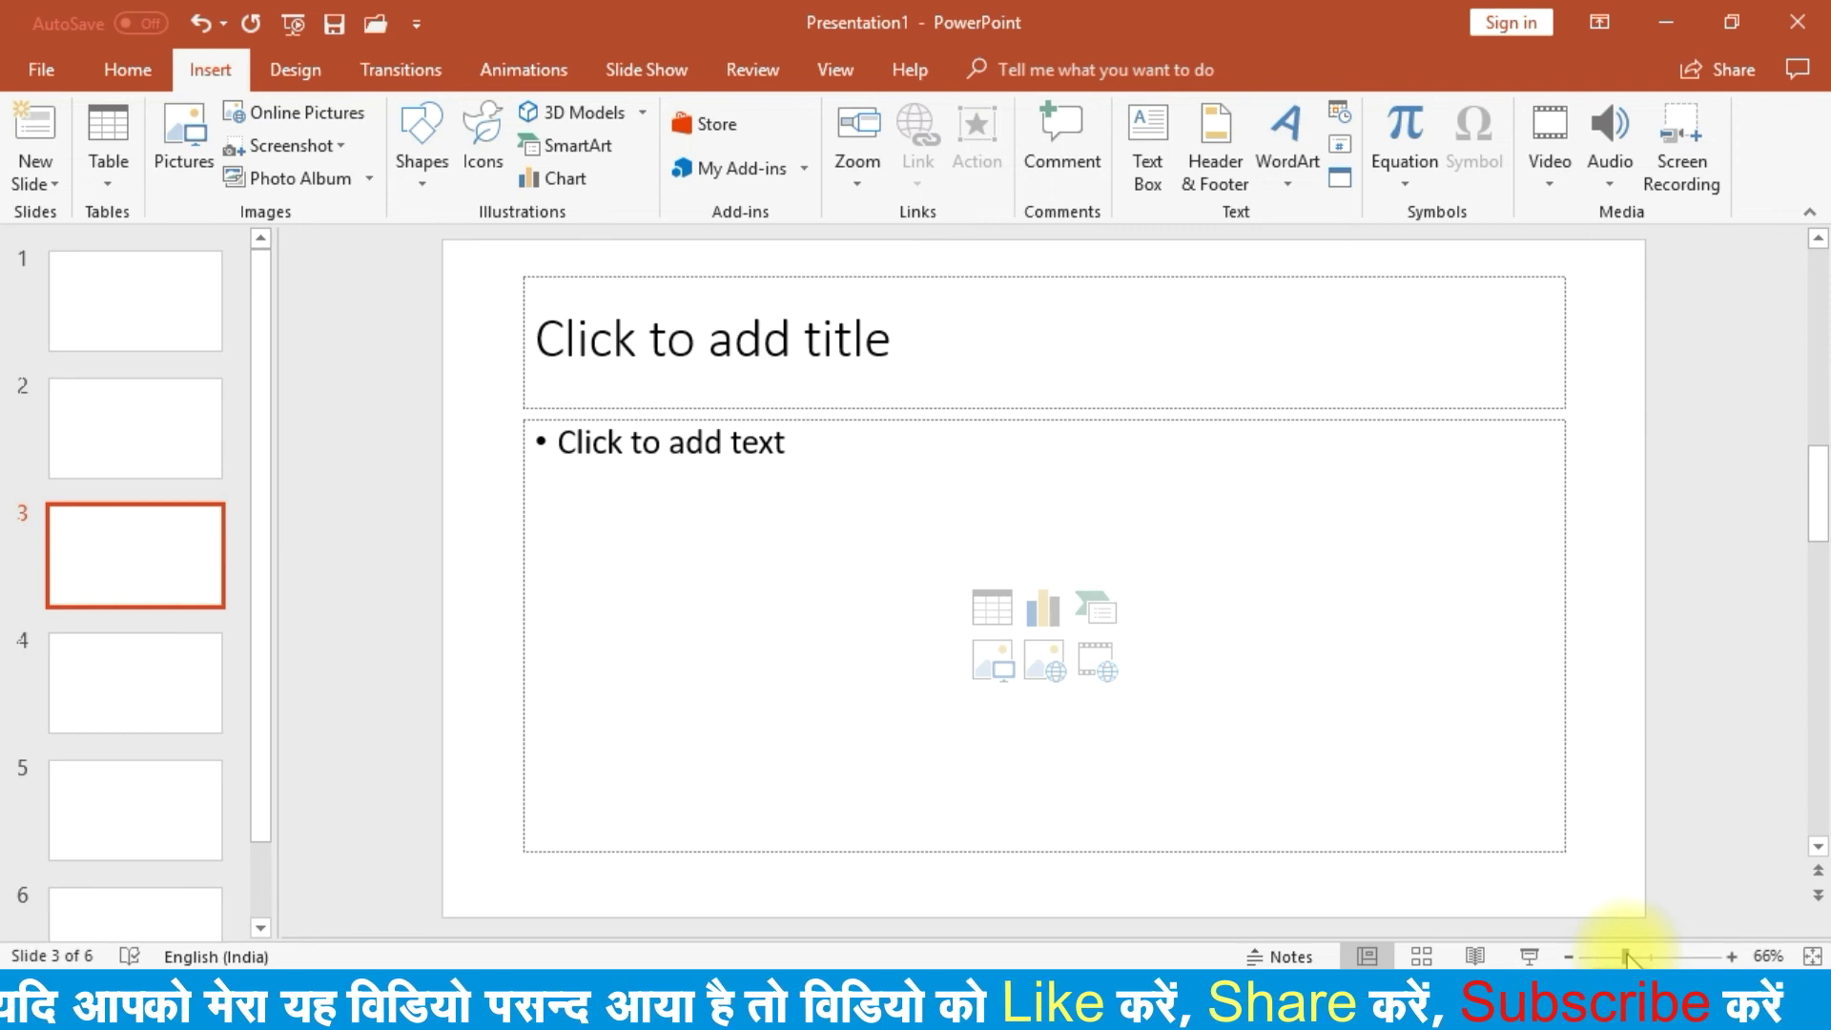
click(1627, 957)
mouse_move(1627, 956)
mouse_down()
mouse_move(1609, 956)
mouse_move(1656, 957)
mouse_up()
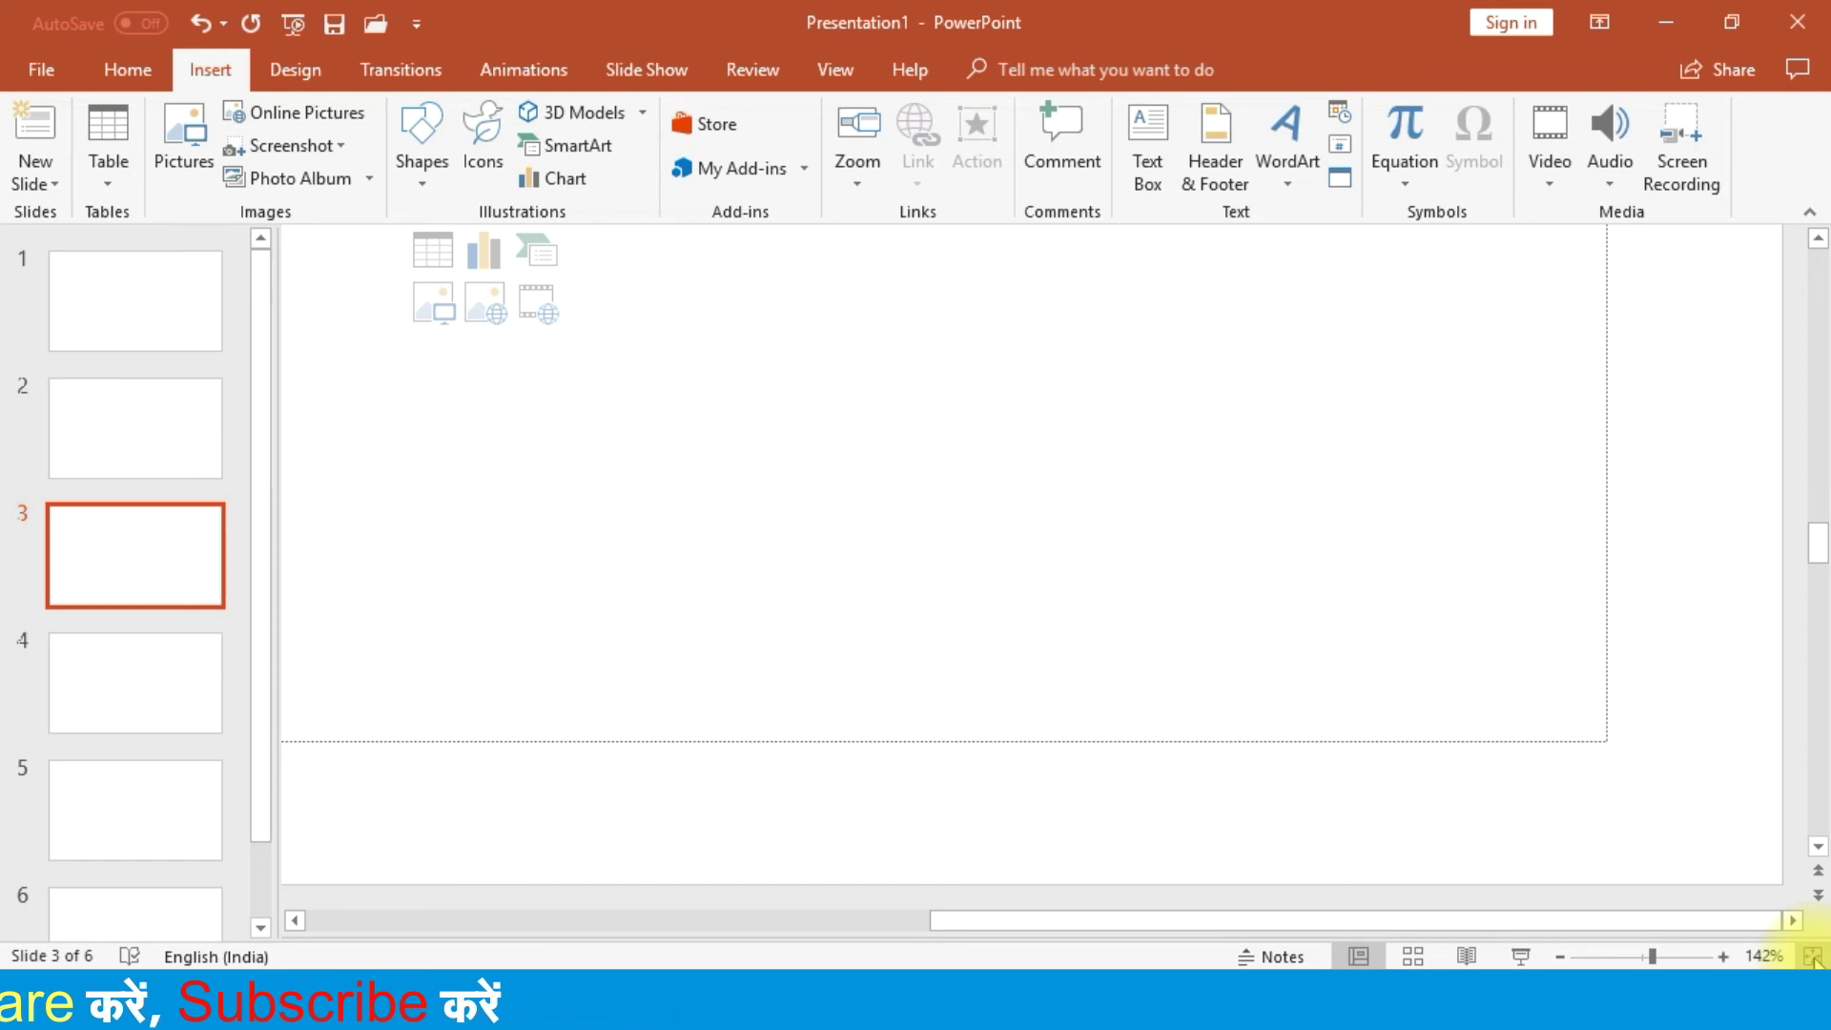
click(1812, 957)
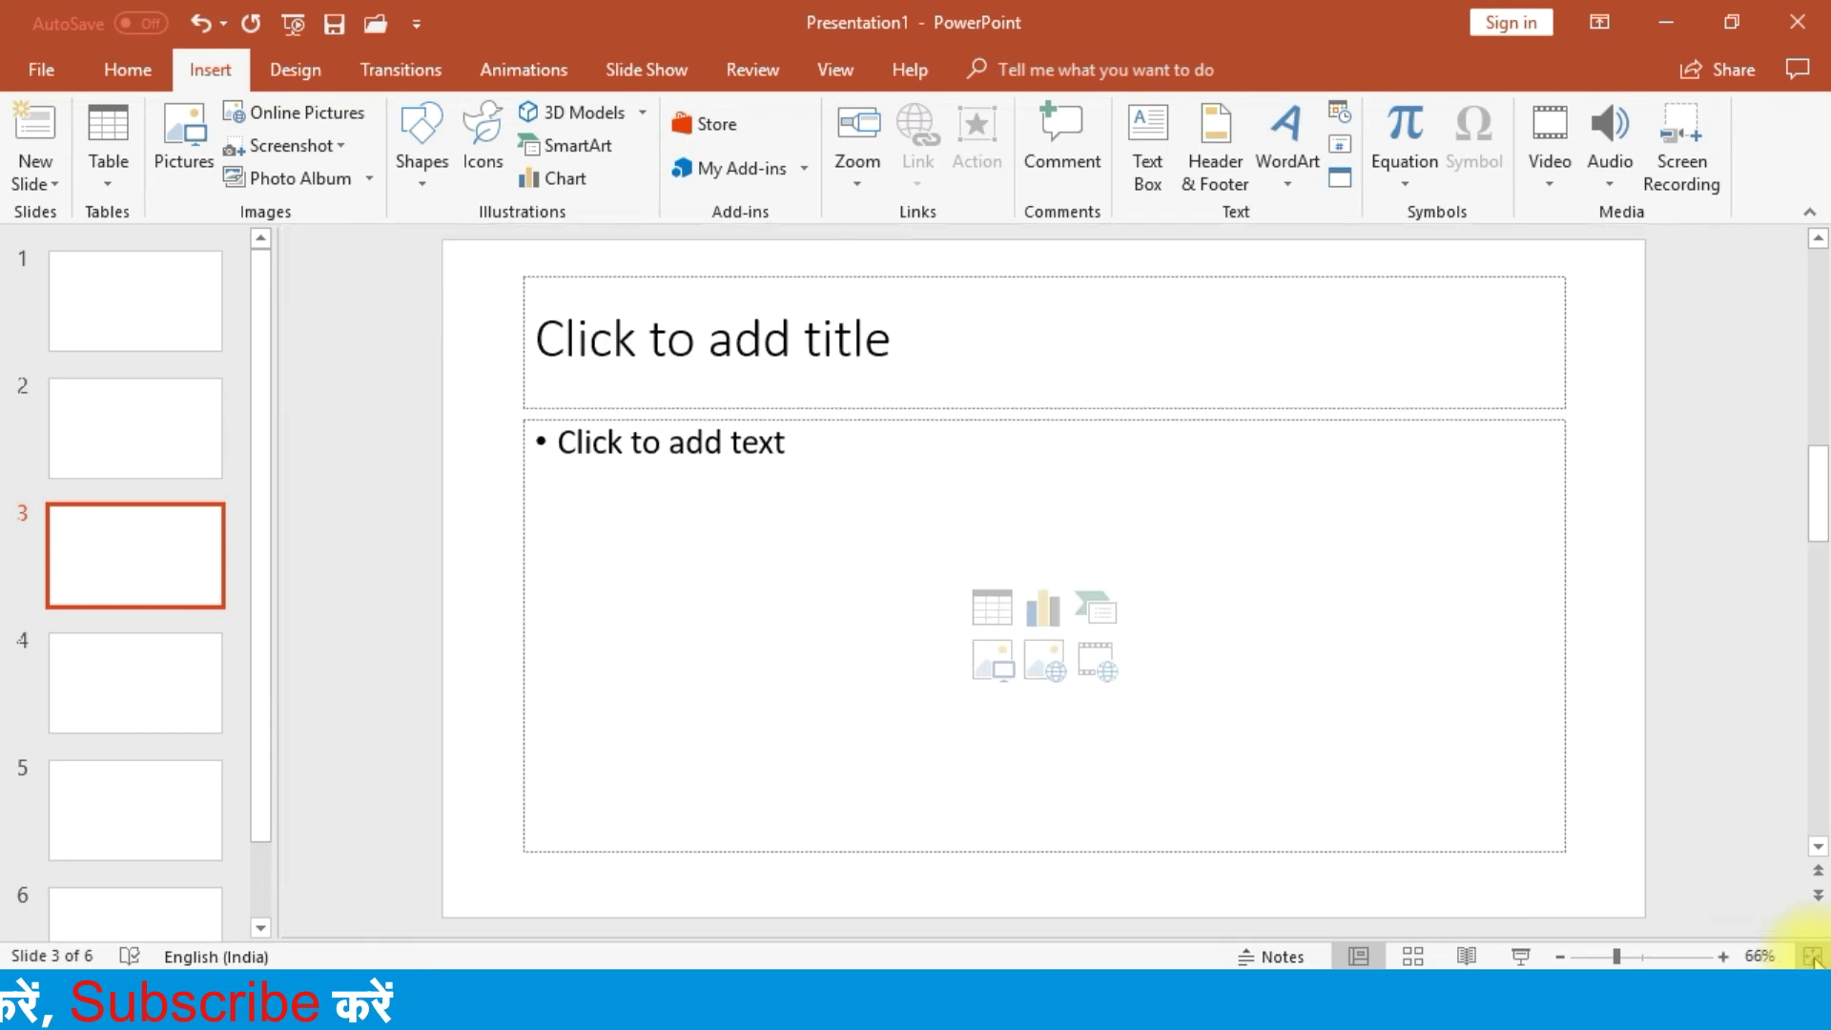